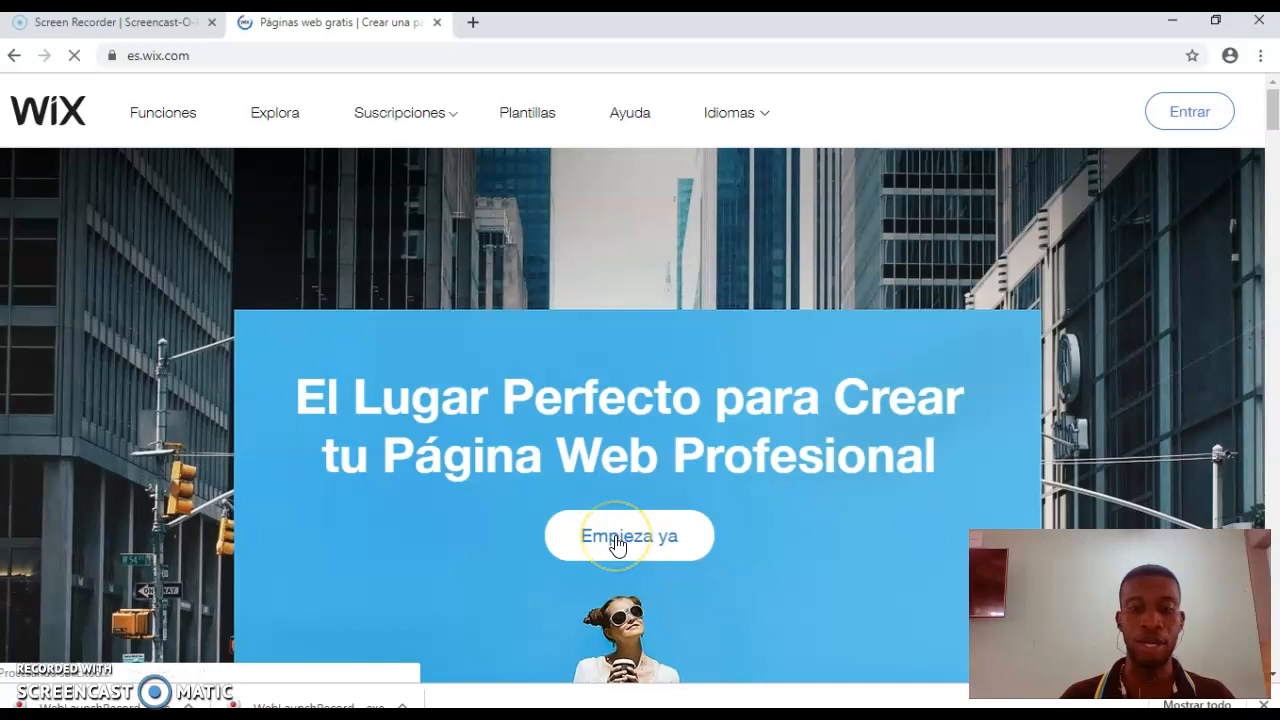
# Step: Go from the Spanish Wix home page to the Iniciar Sesión sign-in page
pyautogui.click(614, 535)
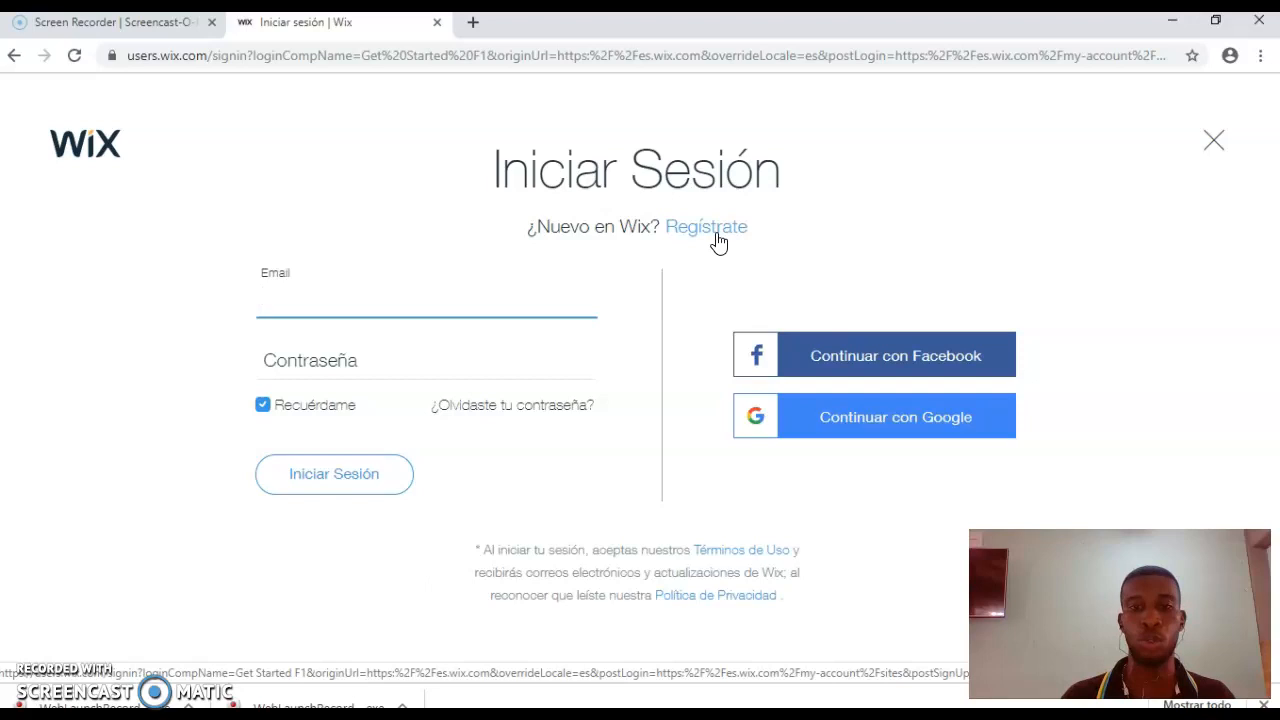
# Step: Log in to Wix with the account e-mail and password
pyautogui.click(472, 296)
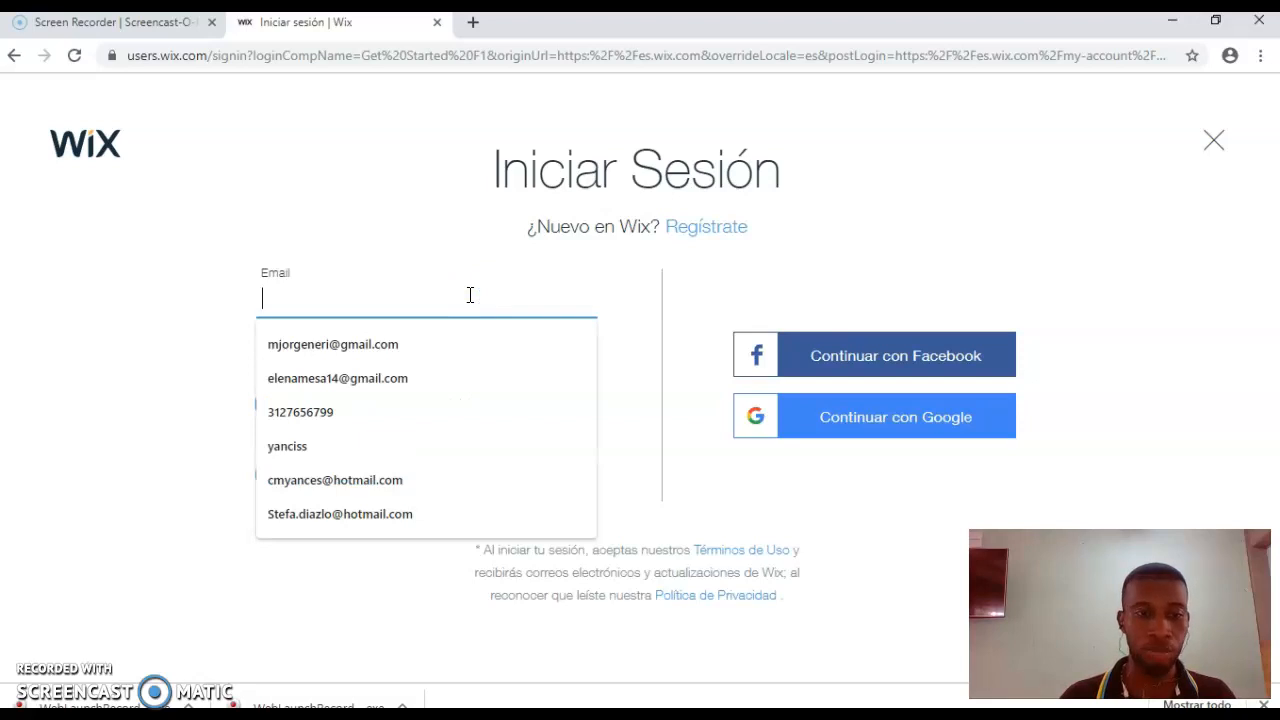
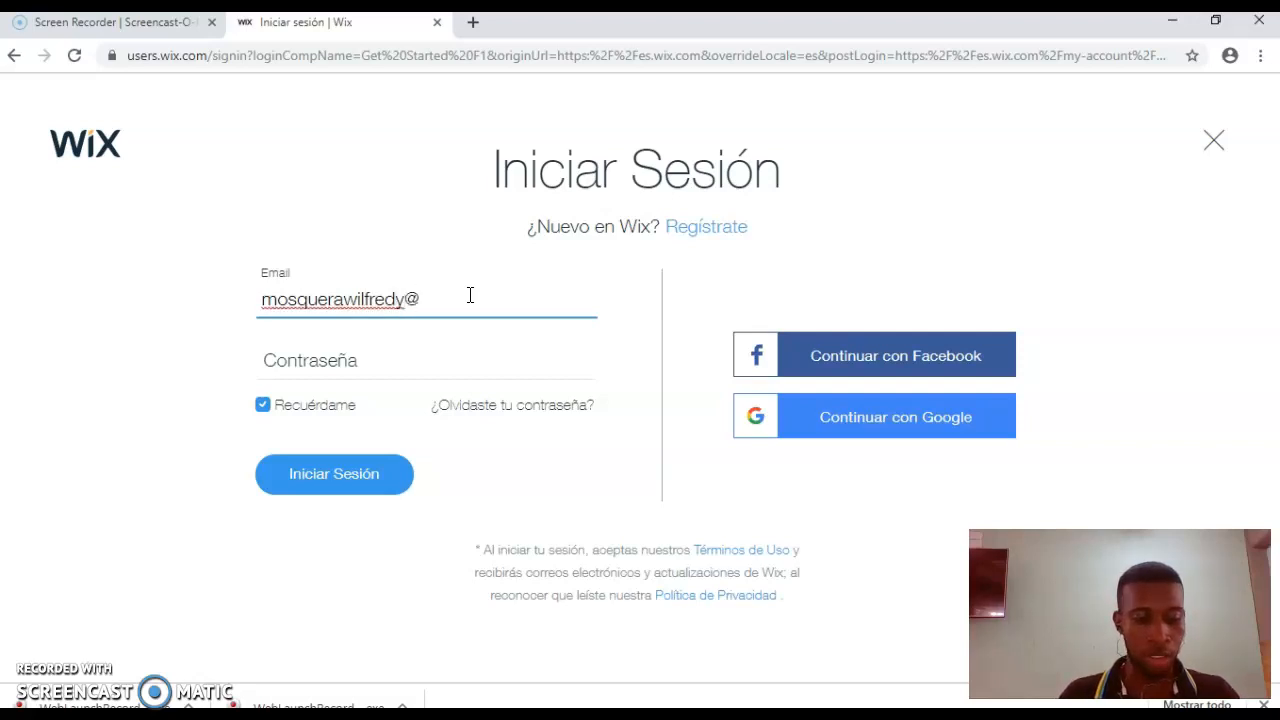
pyautogui.press('Tab')
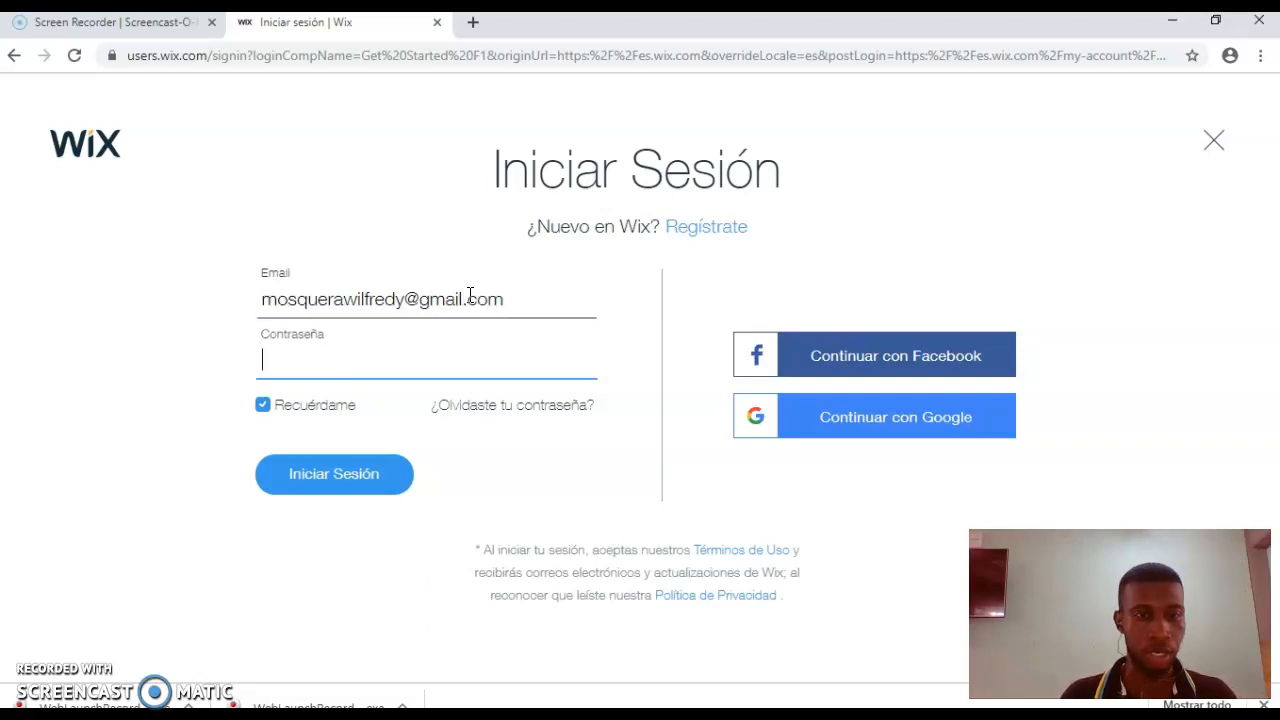
pyautogui.write('•')
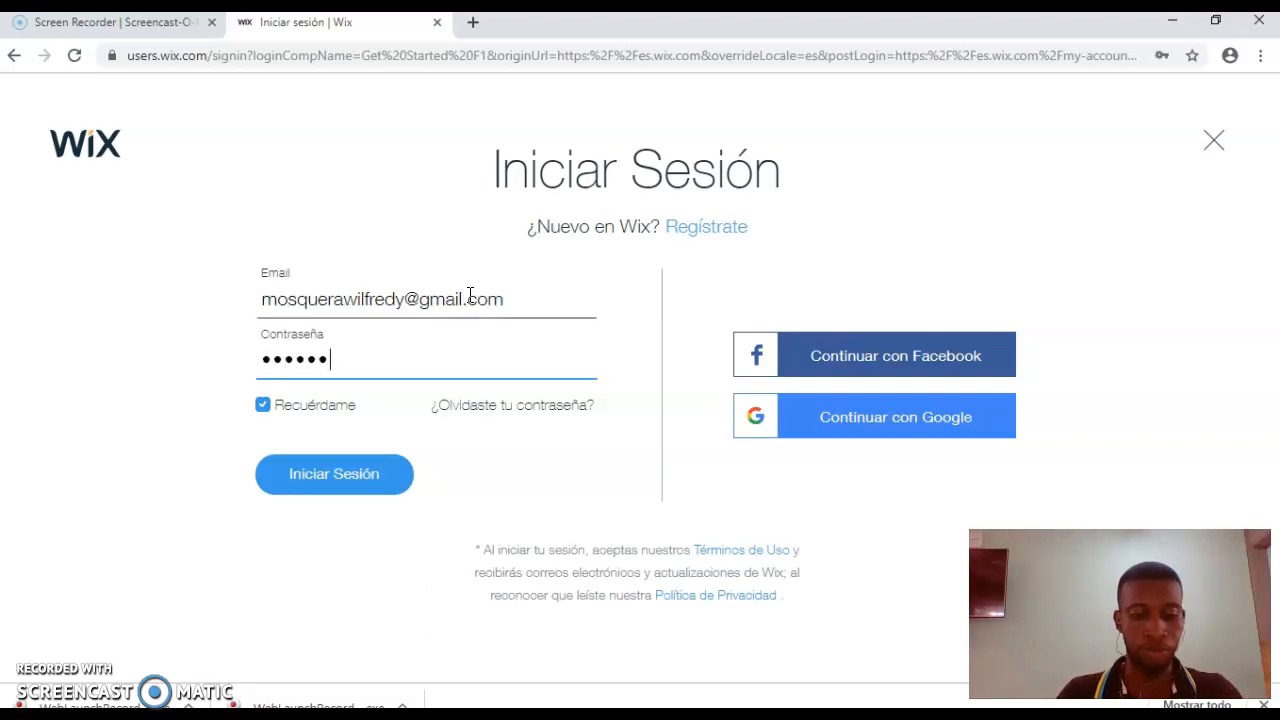
pyautogui.press('Return')
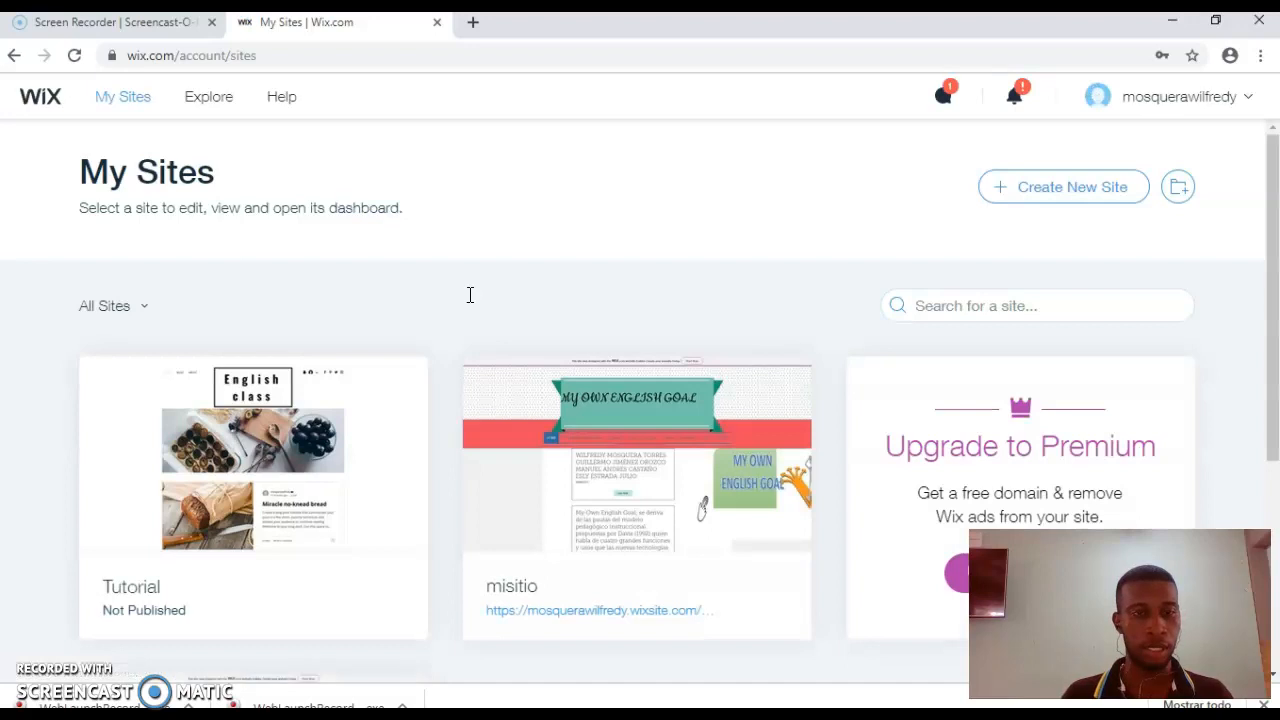
# Step: Create a new site and choose Business as the website type
pyautogui.click(1275, 222)
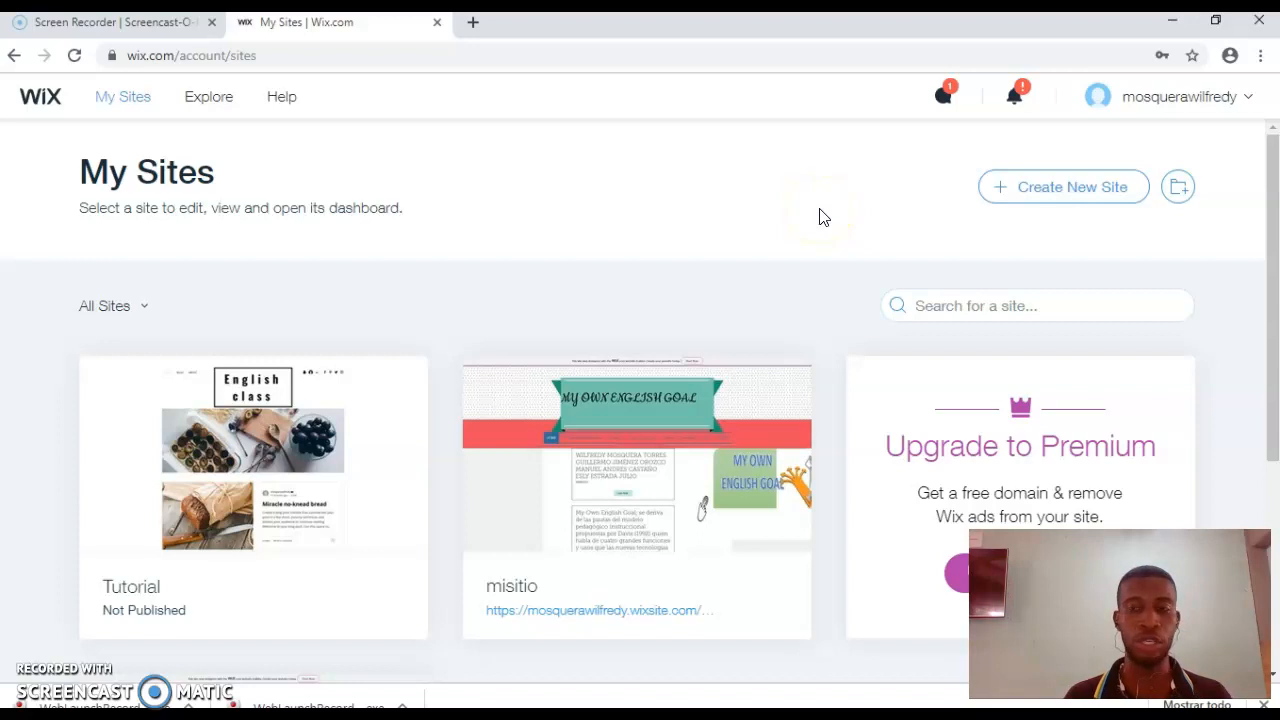
pyautogui.click(1090, 201)
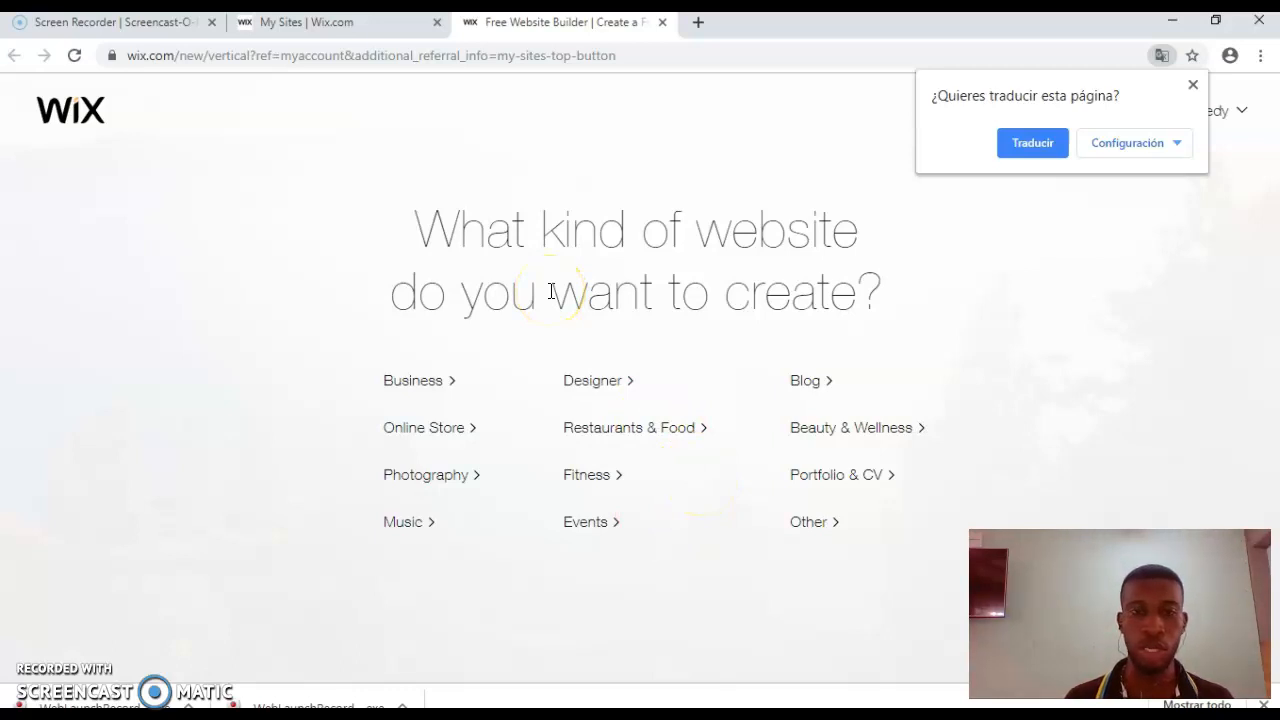
pyautogui.click(429, 386)
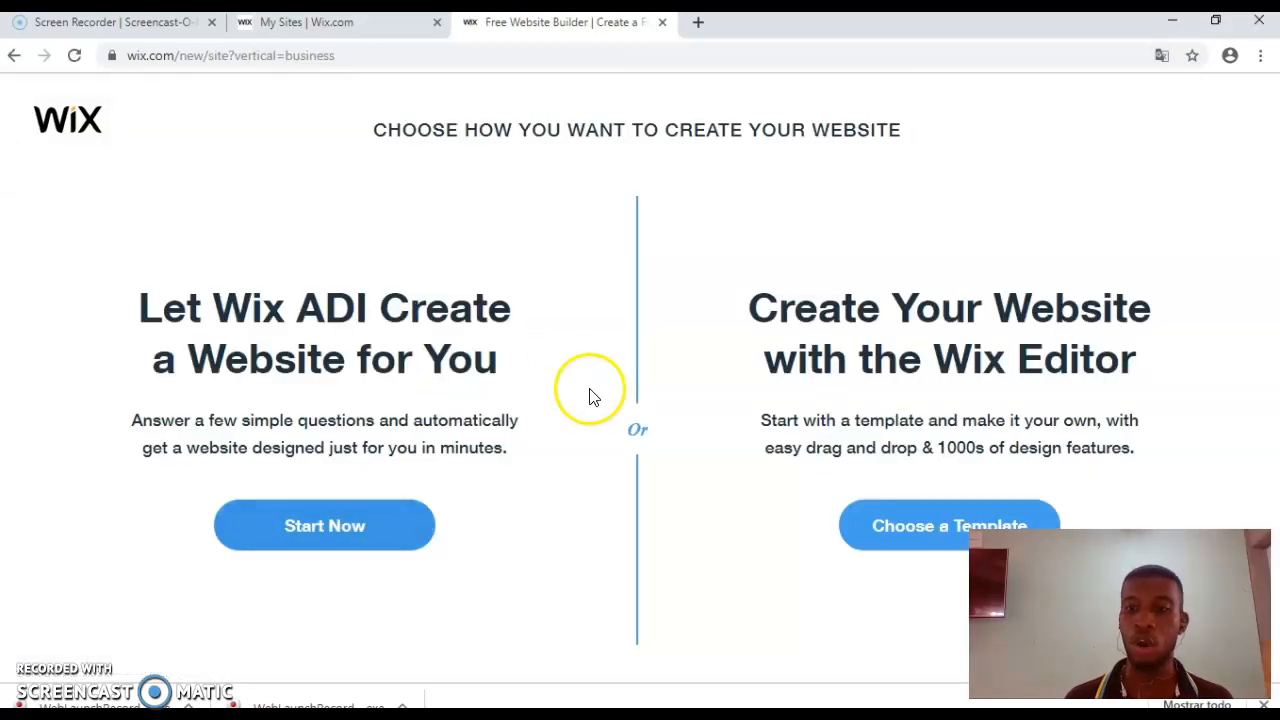
# Step: Pick the Construction Company template from the Business templates and open it for editing
pyautogui.click(868, 533)
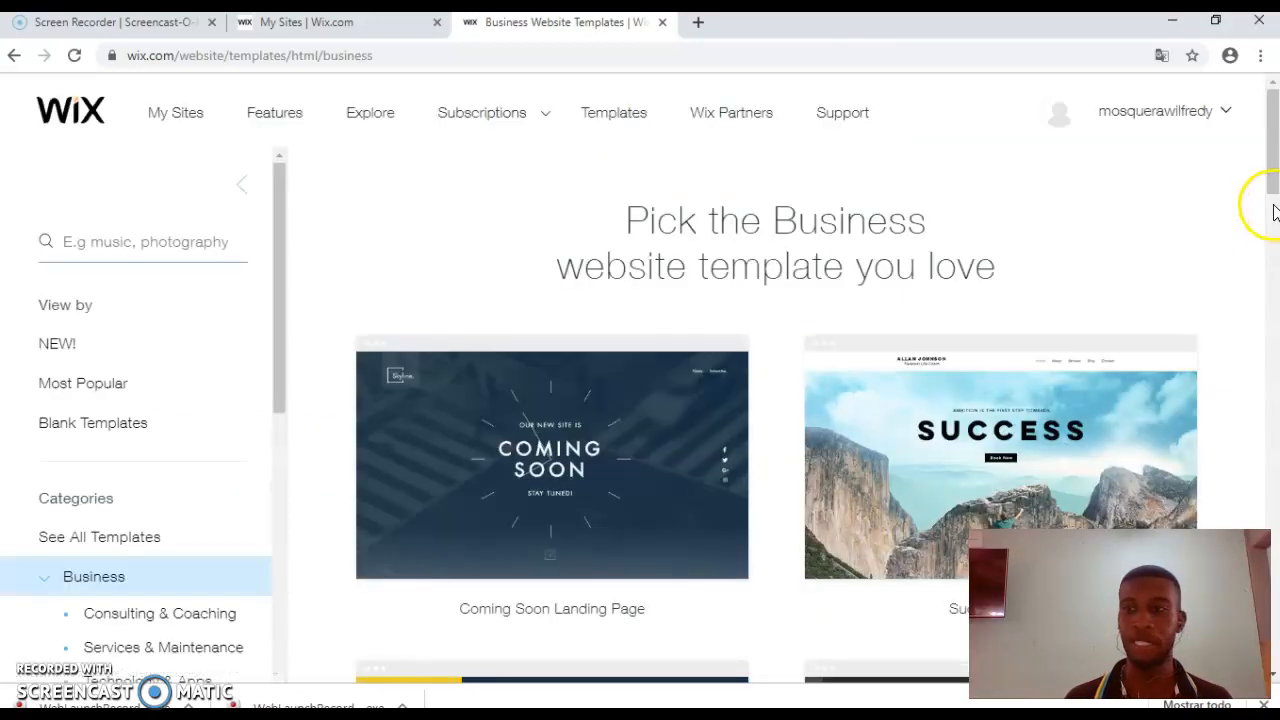
pyautogui.moveTo(1274, 166); pyautogui.dragTo(1274, 217)
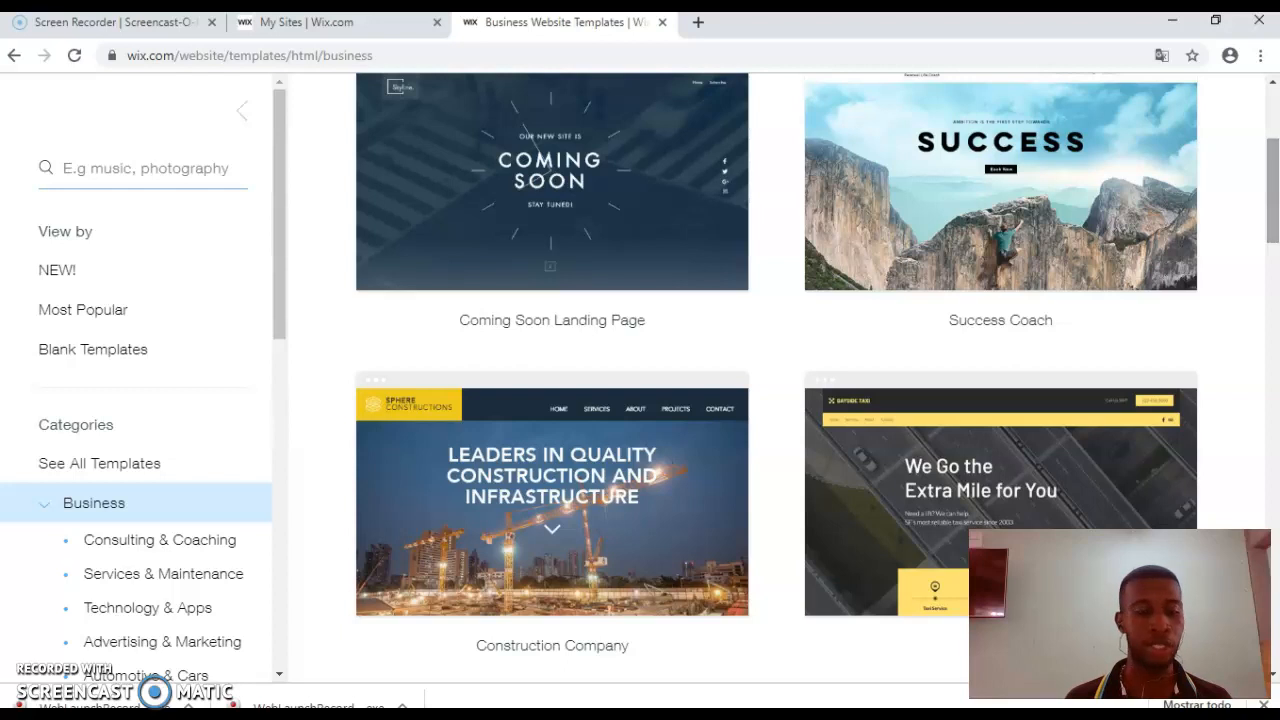
pyautogui.moveTo(1274, 217); pyautogui.dragTo(1276, 290)
pyautogui.moveTo(645, 290)
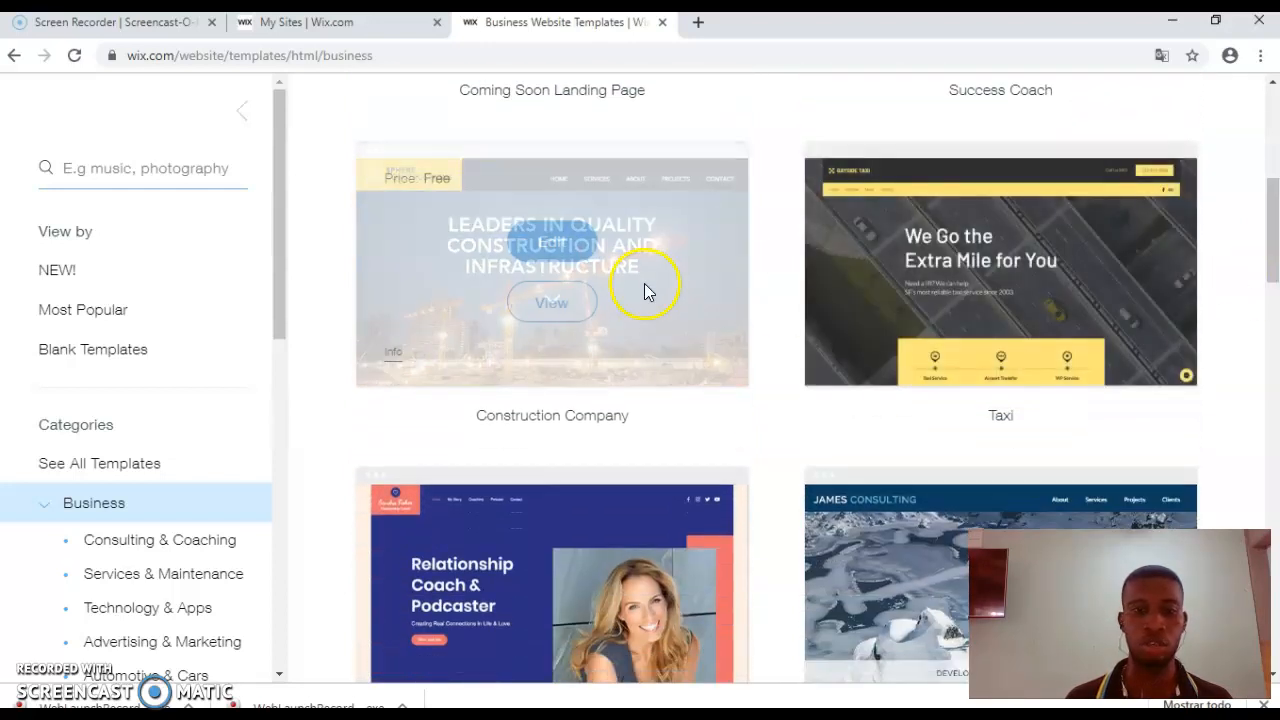
pyautogui.click(585, 252)
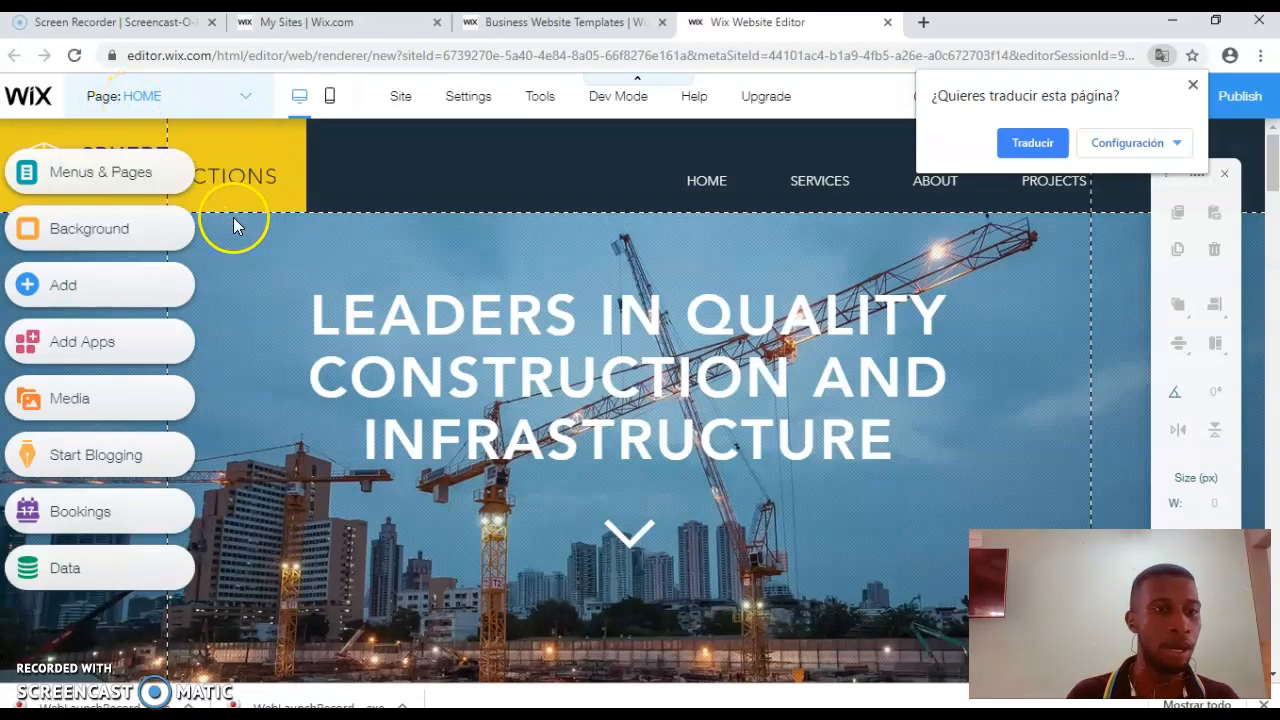
pyautogui.click(421, 308)
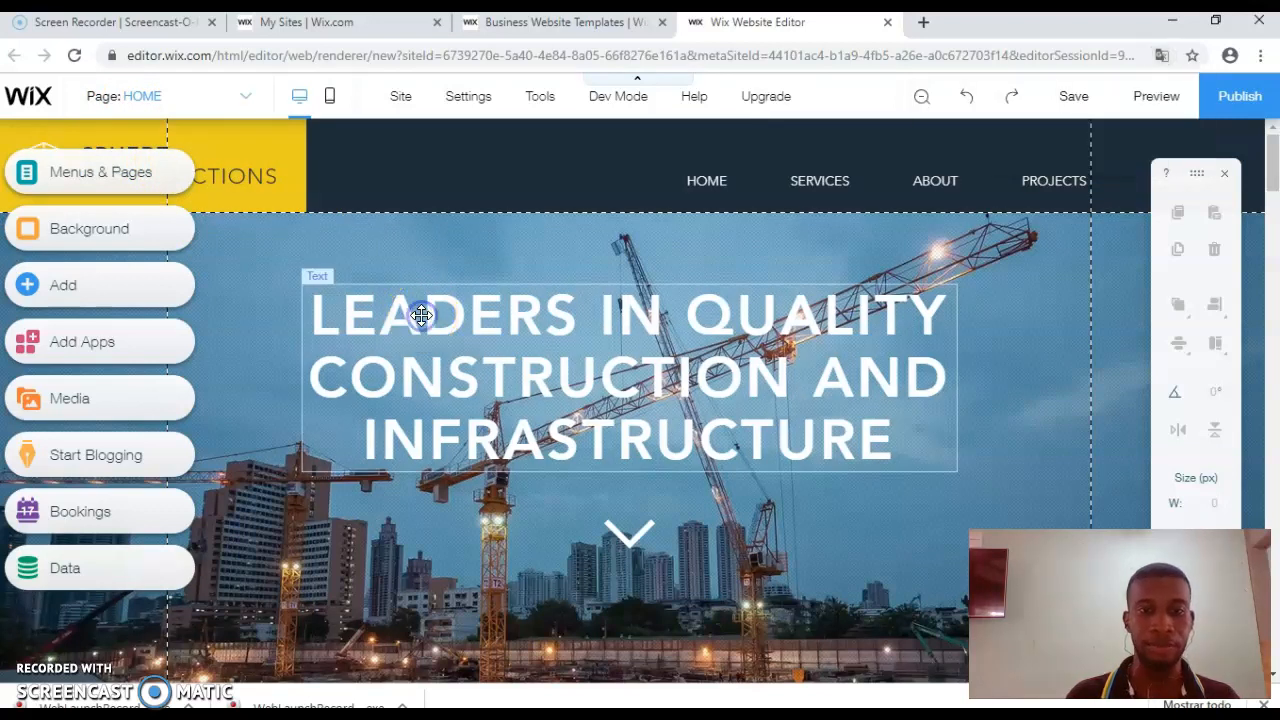
# Step: Replace the hero heading's construction slogan with the text 'English Class'
pyautogui.click(421, 314)
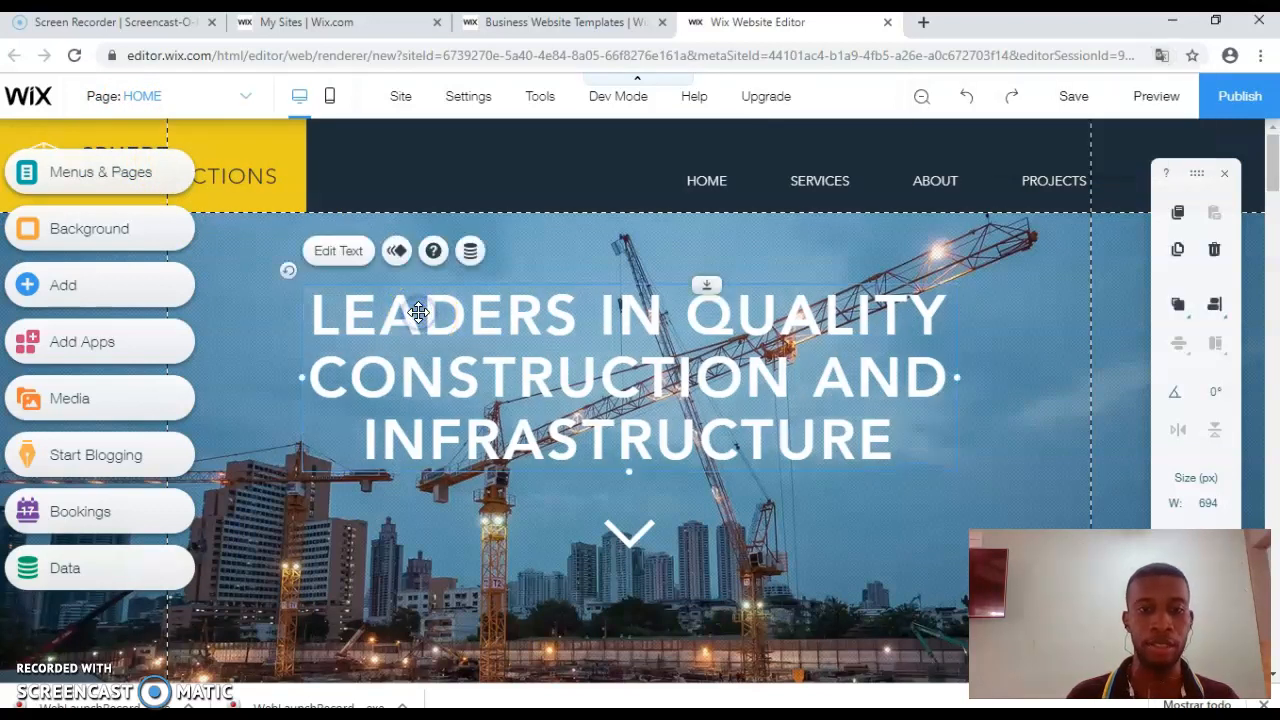
pyautogui.moveTo(421, 314); pyautogui.dragTo(418, 311)
pyautogui.click(443, 314)
pyautogui.click(342, 257)
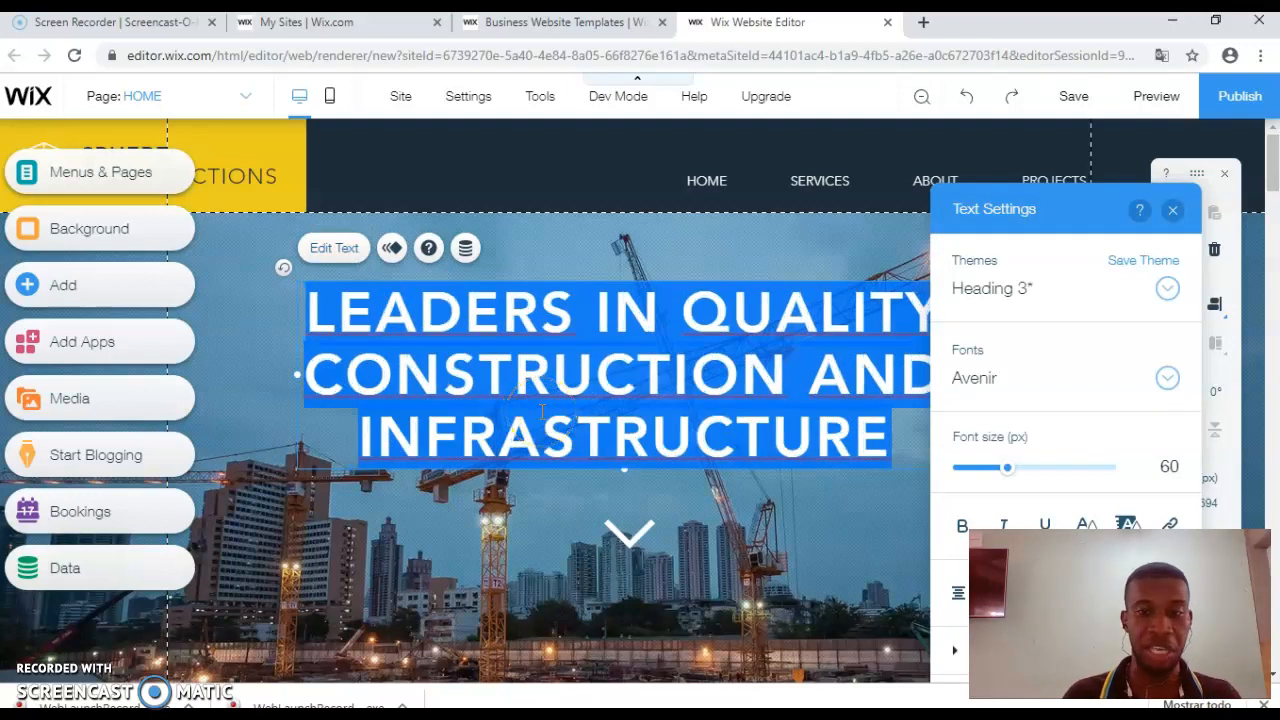
pyautogui.write('En')
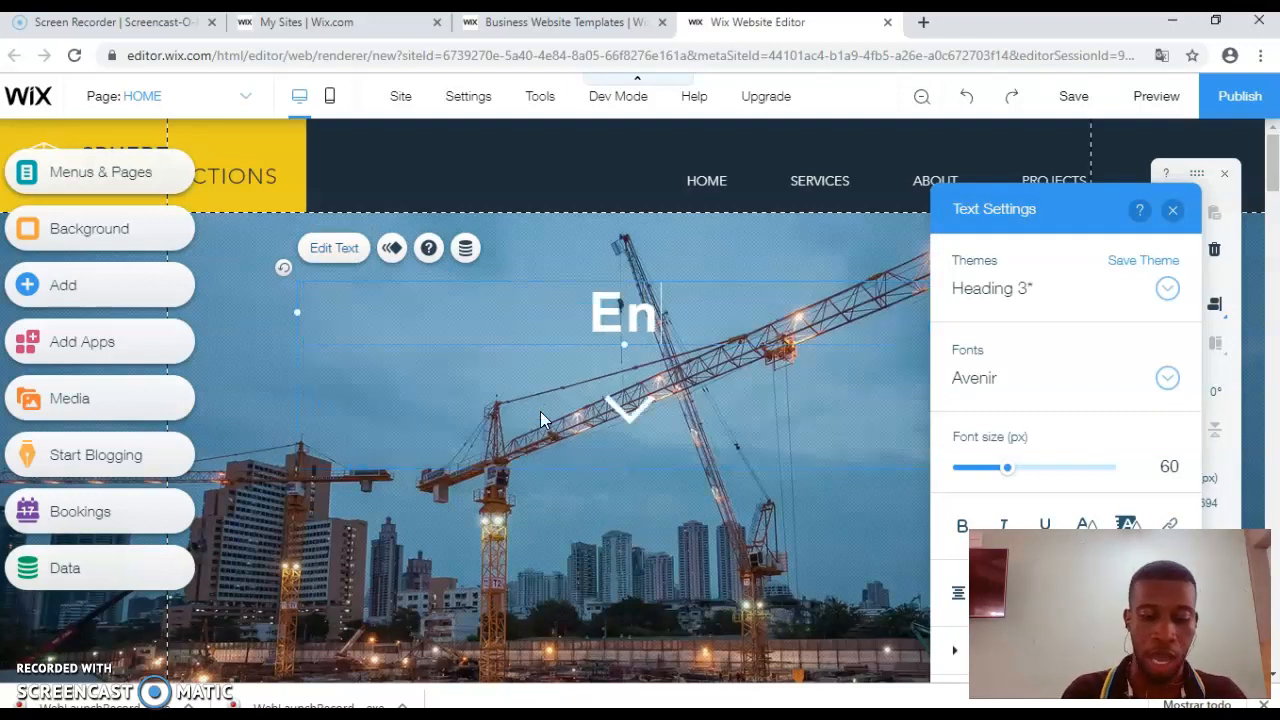
pyautogui.write('glish cl')
pyautogui.press('BackSpace')
pyautogui.press('BackSpace')
pyautogui.write('<c')
pyautogui.press('BackSpace')
pyautogui.press('BackSpace')
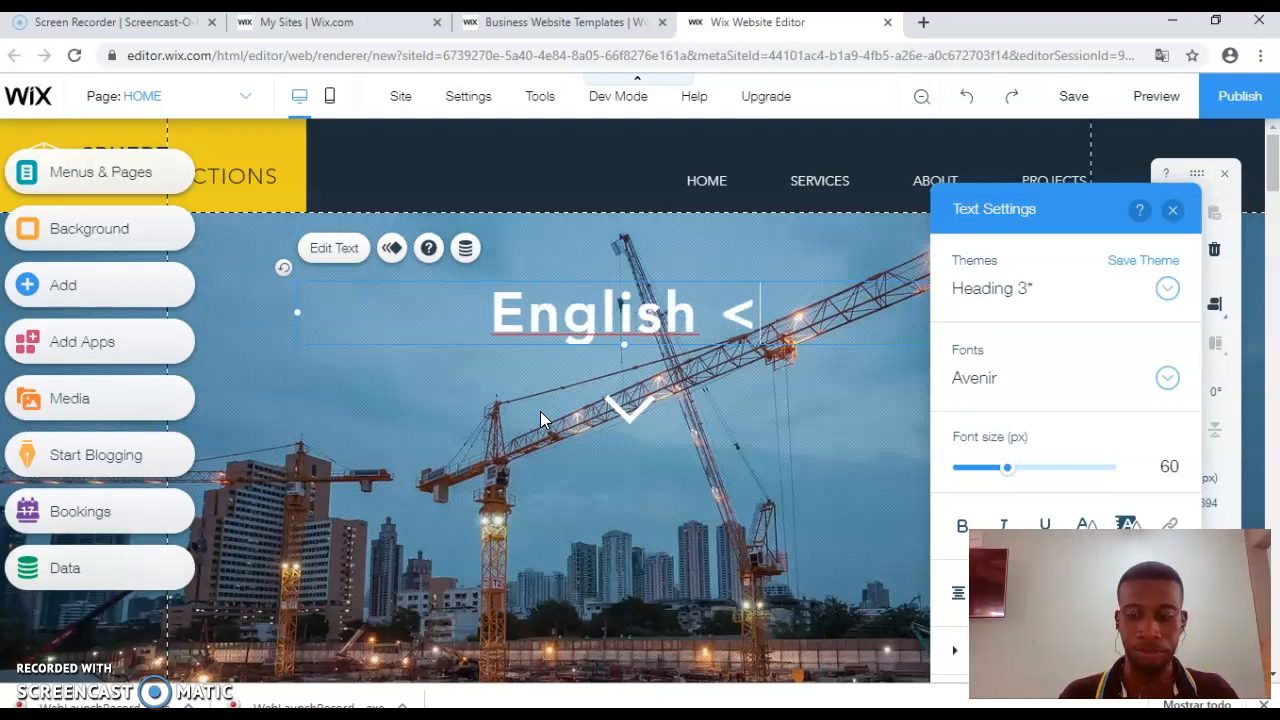
pyautogui.write('C')
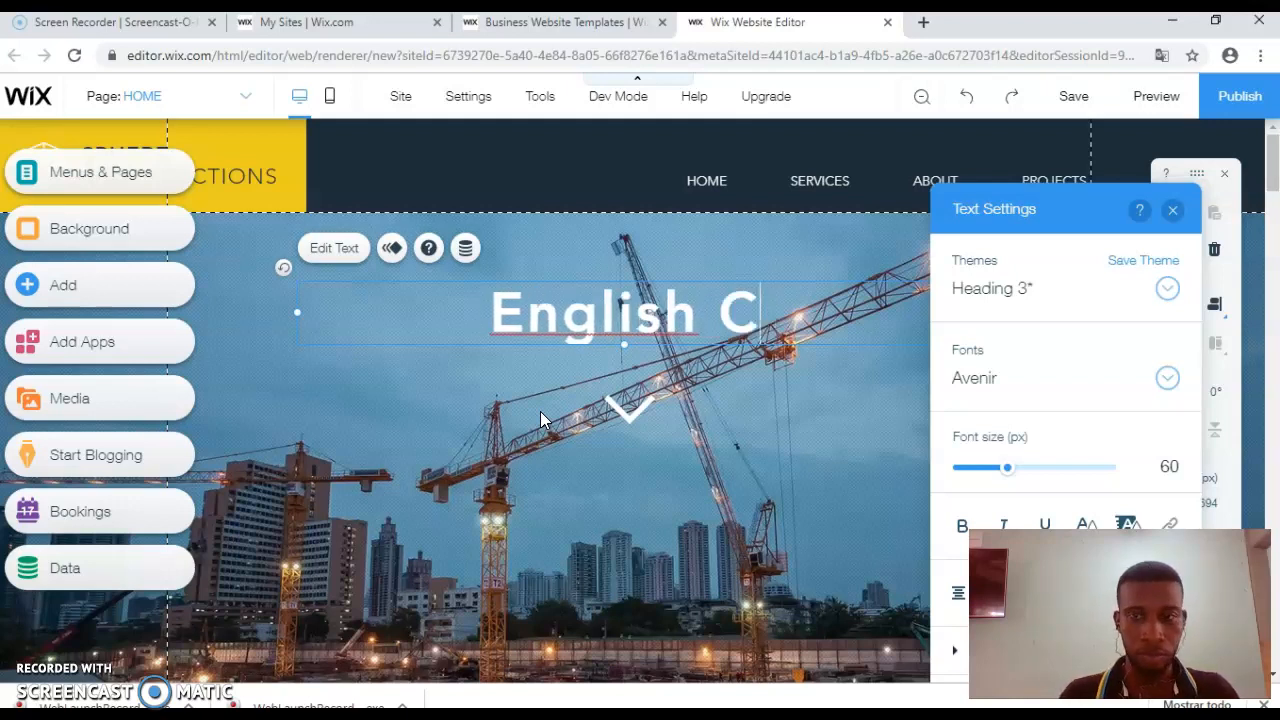
pyautogui.write('lass')
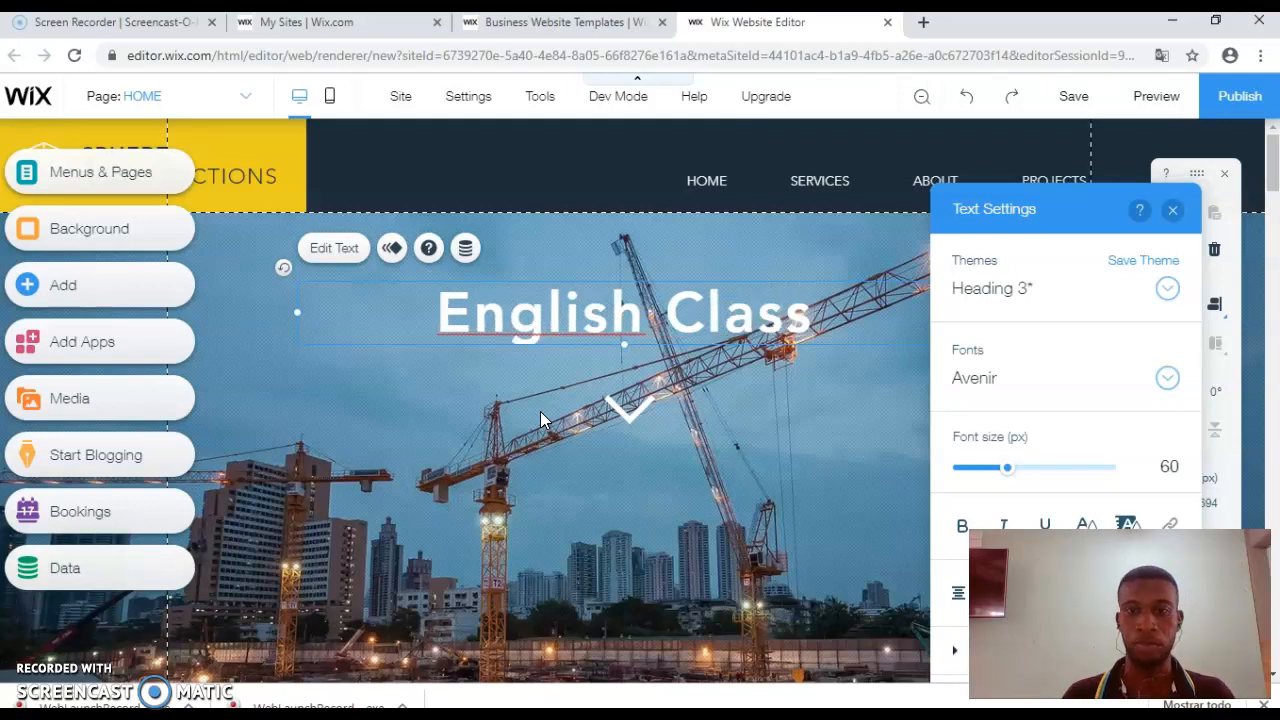
pyautogui.click(557, 437)
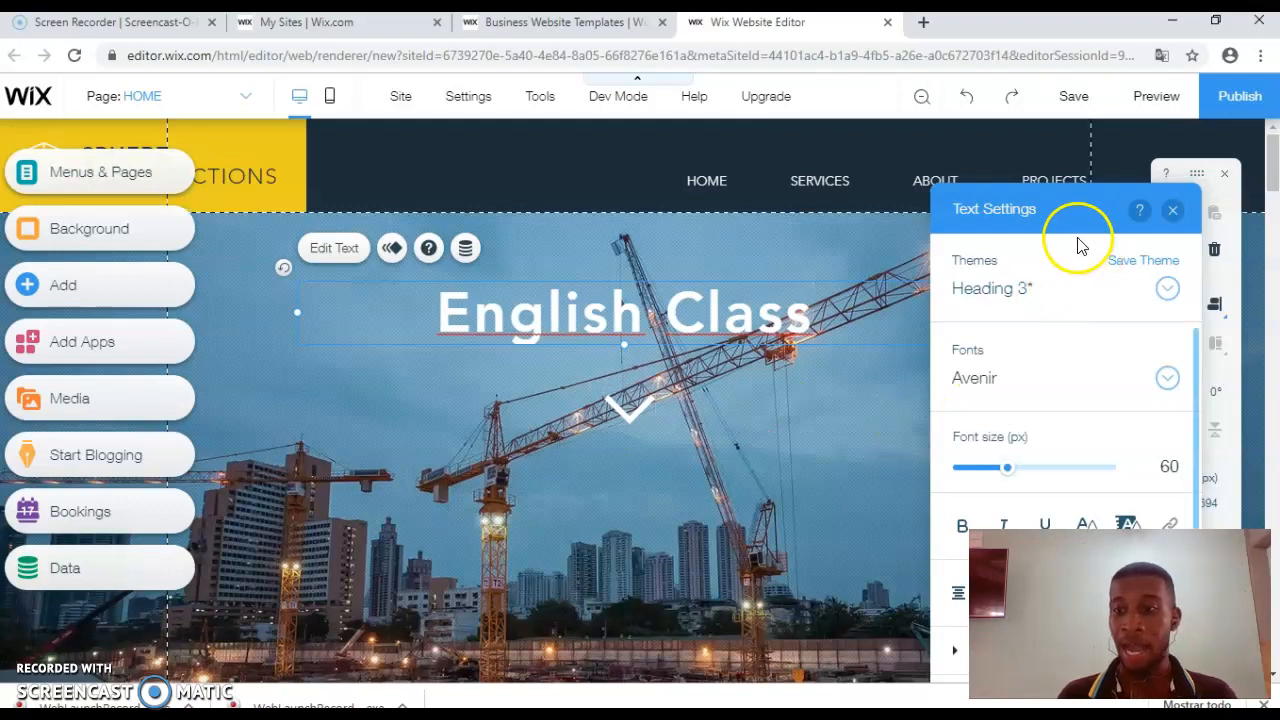
# Step: Apply the Heading 2 theme to the English Class title, after trying Heading 5
pyautogui.moveTo(1067, 218); pyautogui.dragTo(1063, 123)
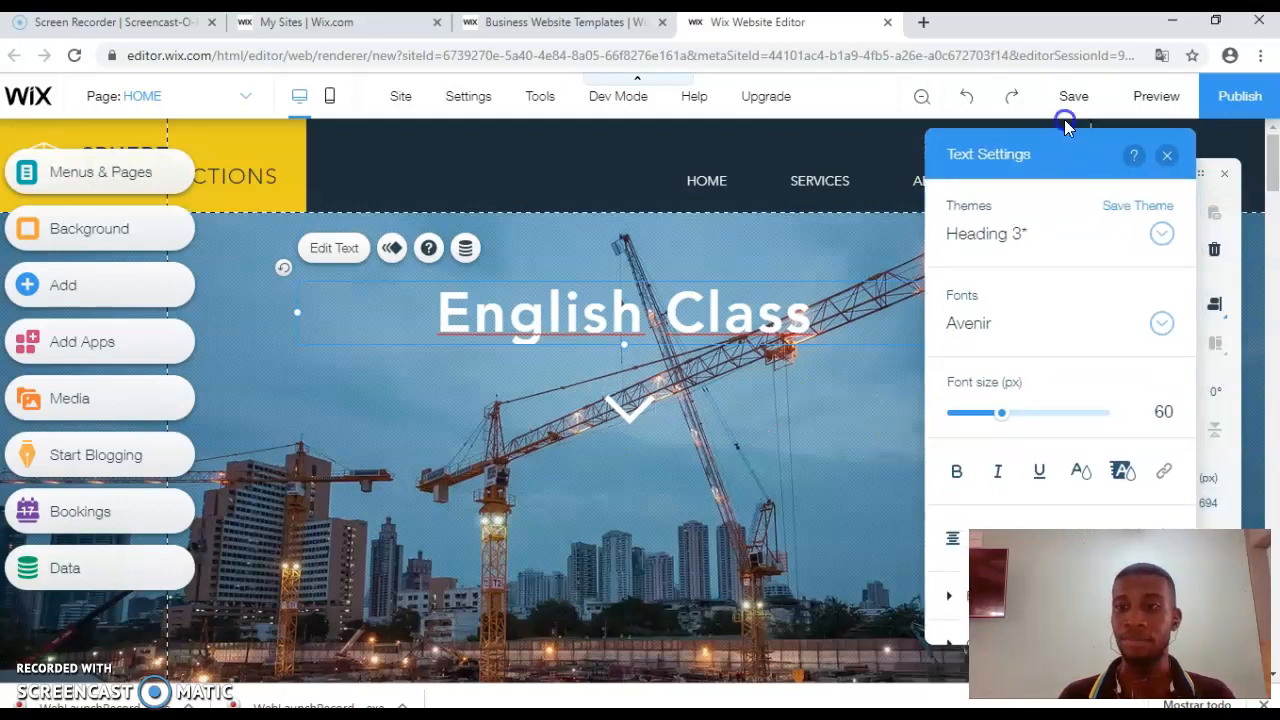
pyautogui.click(1123, 266)
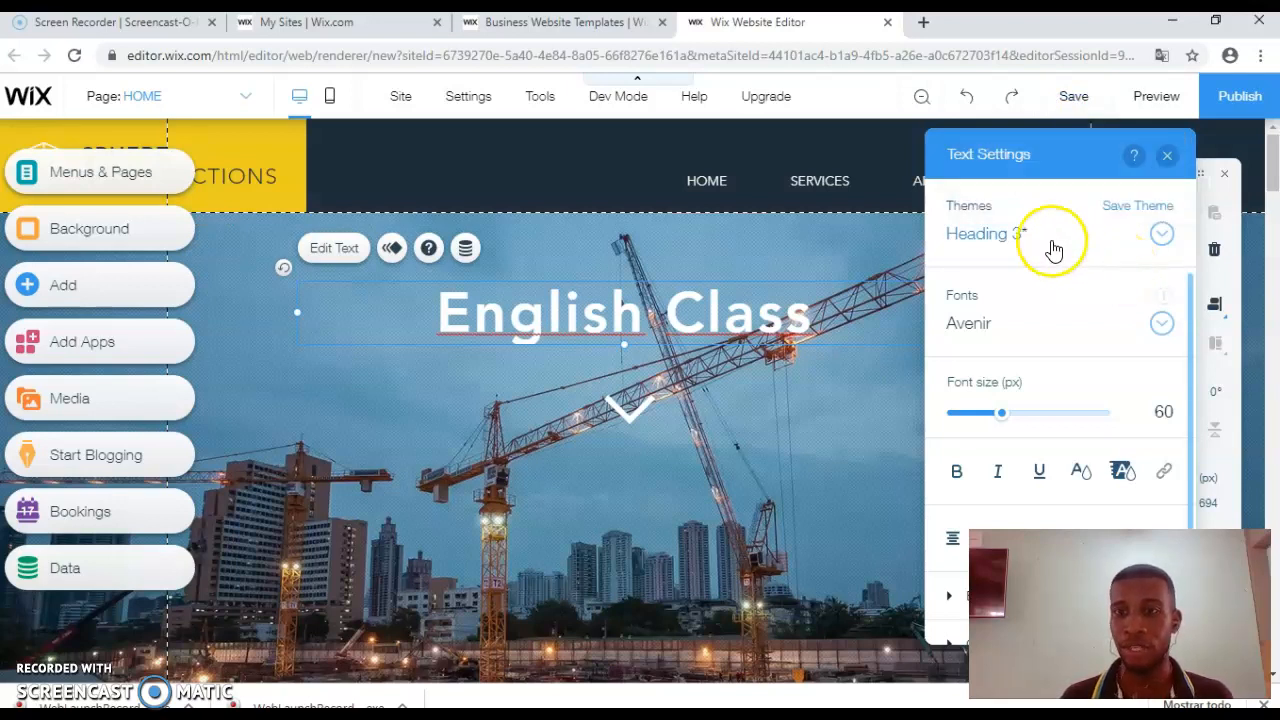
pyautogui.moveTo(866, 297); pyautogui.dragTo(434, 323)
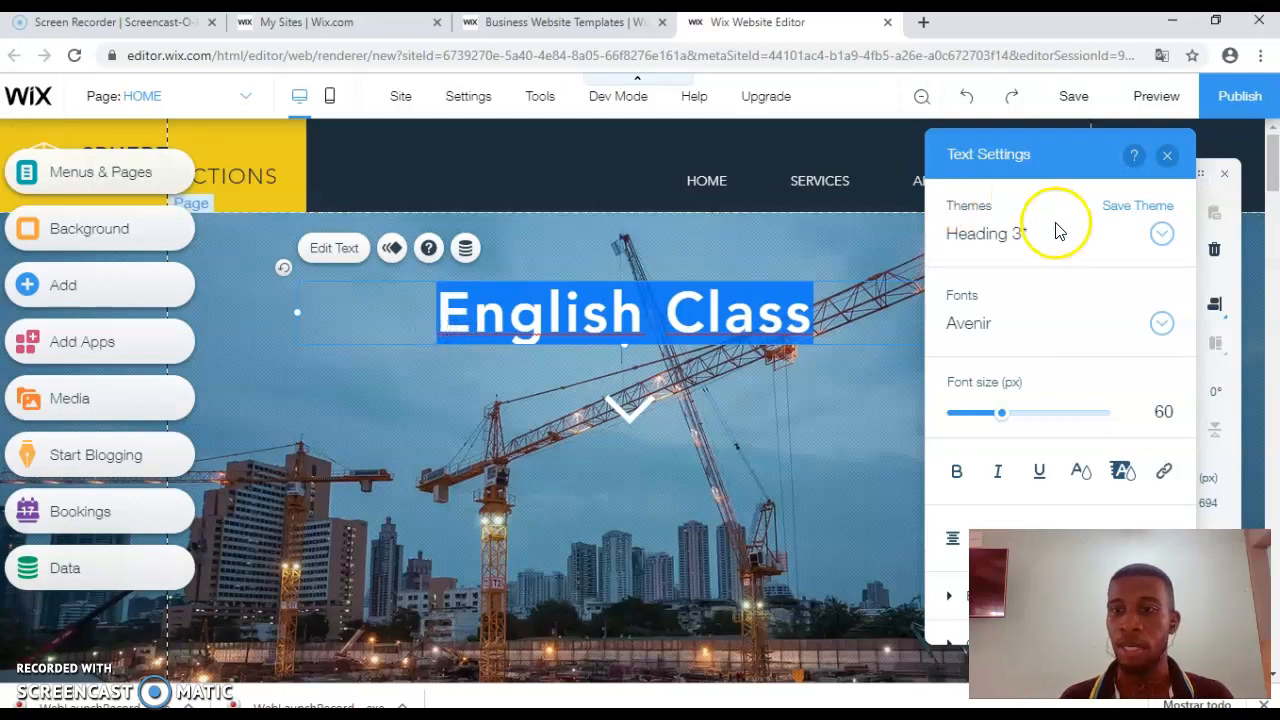
pyautogui.click(1161, 234)
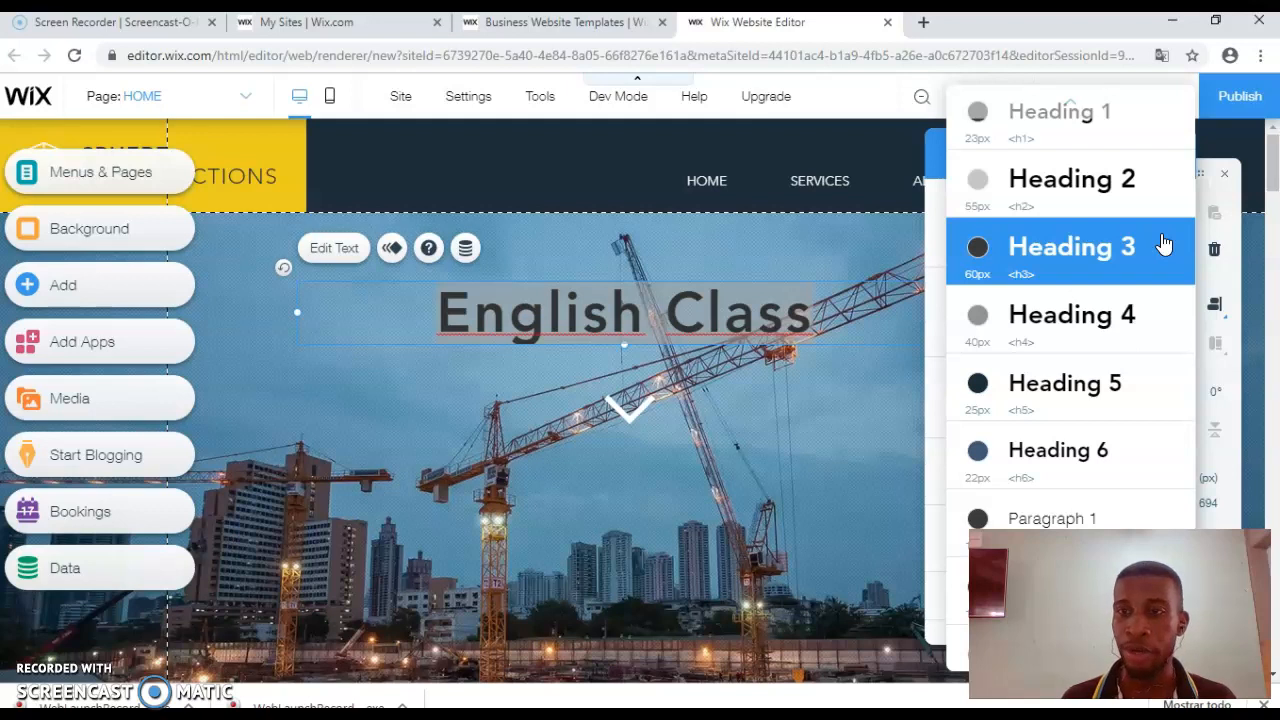
pyautogui.click(1163, 245)
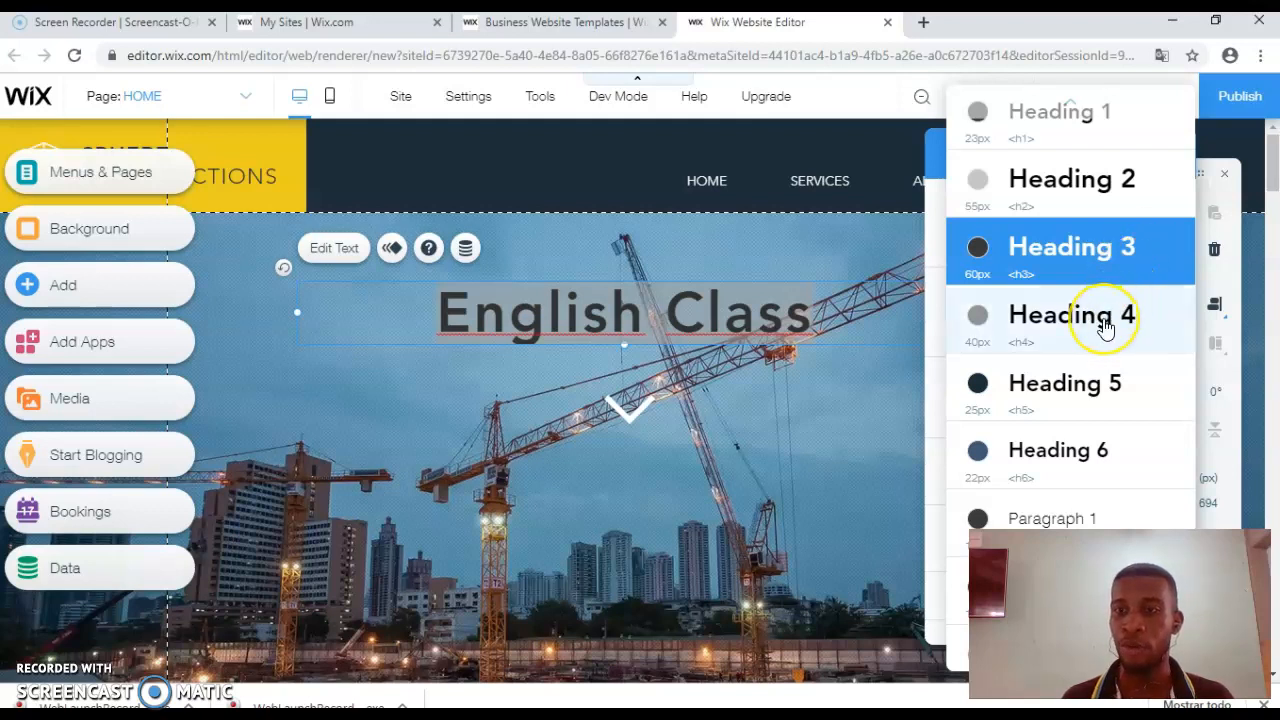
pyautogui.click(1074, 396)
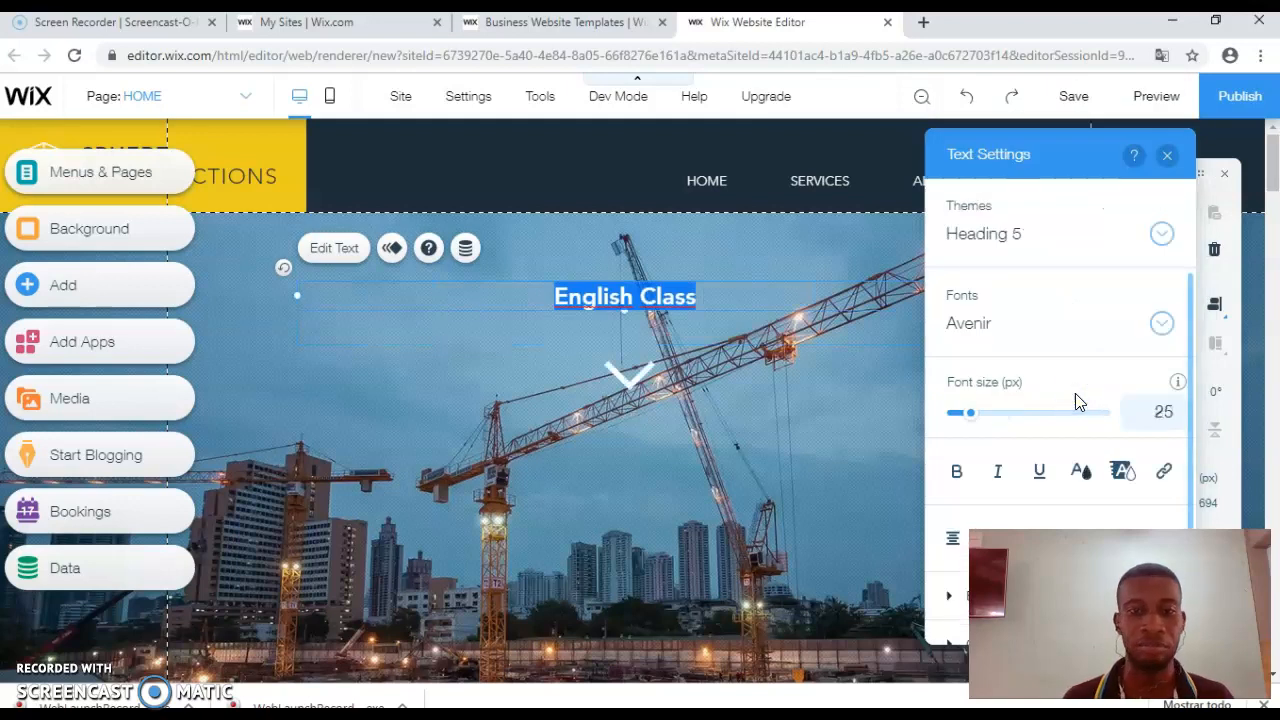
pyautogui.click(1162, 233)
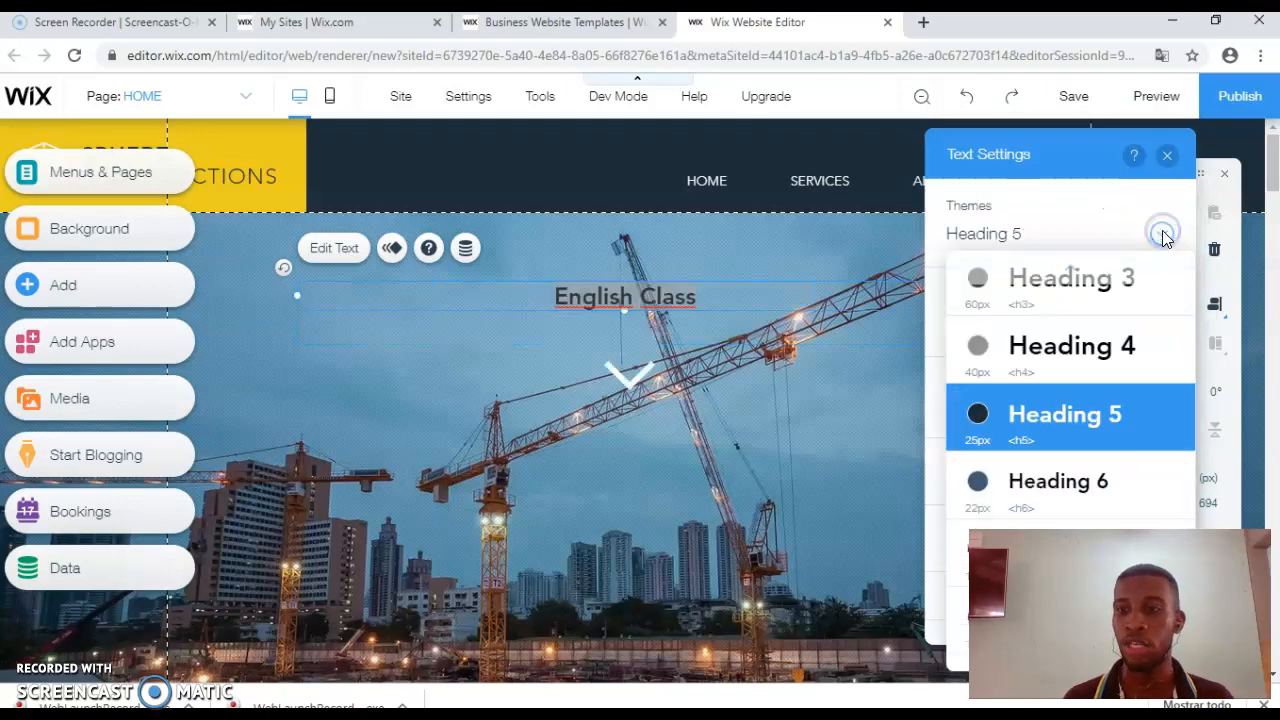
pyautogui.scroll(3, 1120, 275)
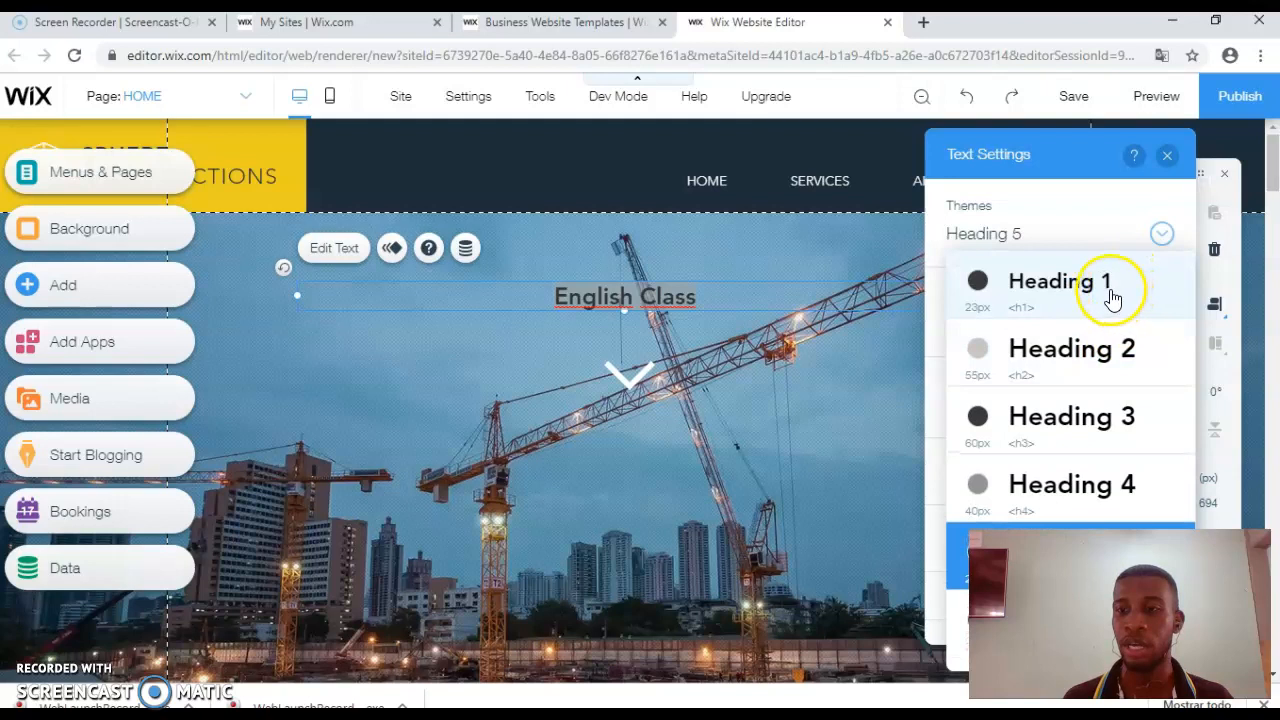
pyautogui.click(1106, 362)
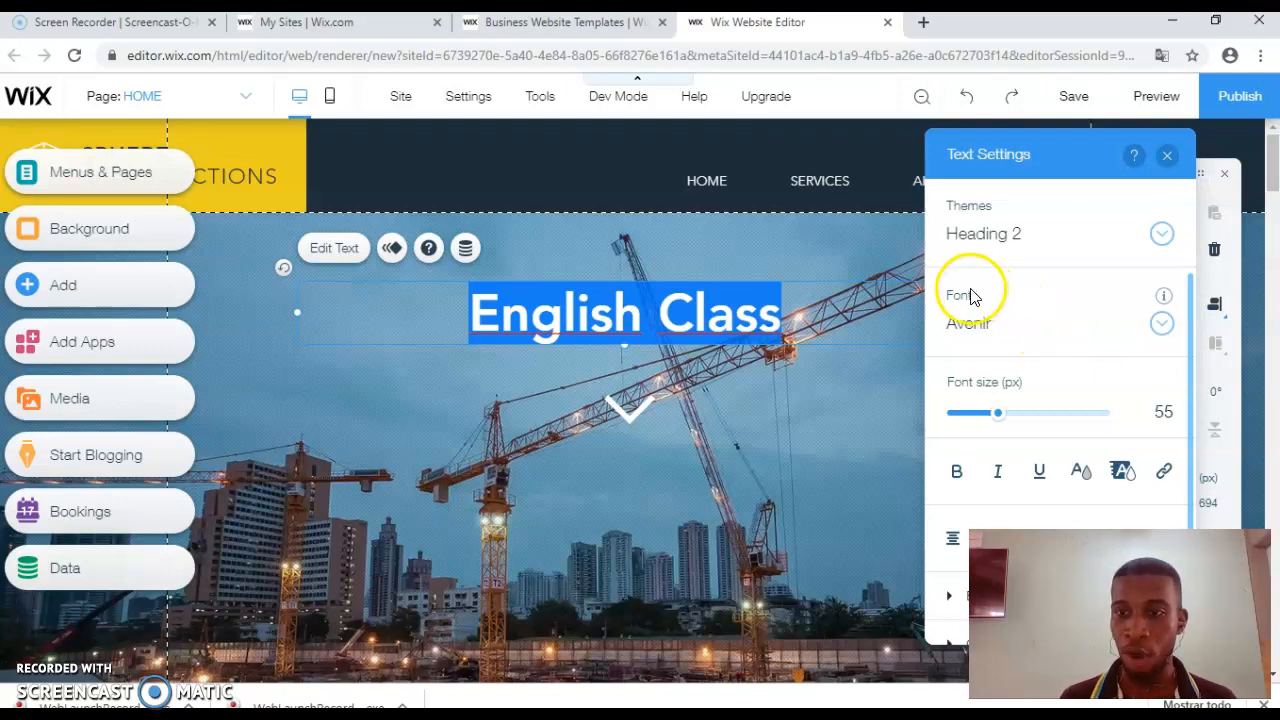
pyautogui.moveTo(997, 418)
pyautogui.mouseDown()
pyautogui.moveTo(1040, 422)
pyautogui.moveTo(995, 421)
pyautogui.mouseUp()
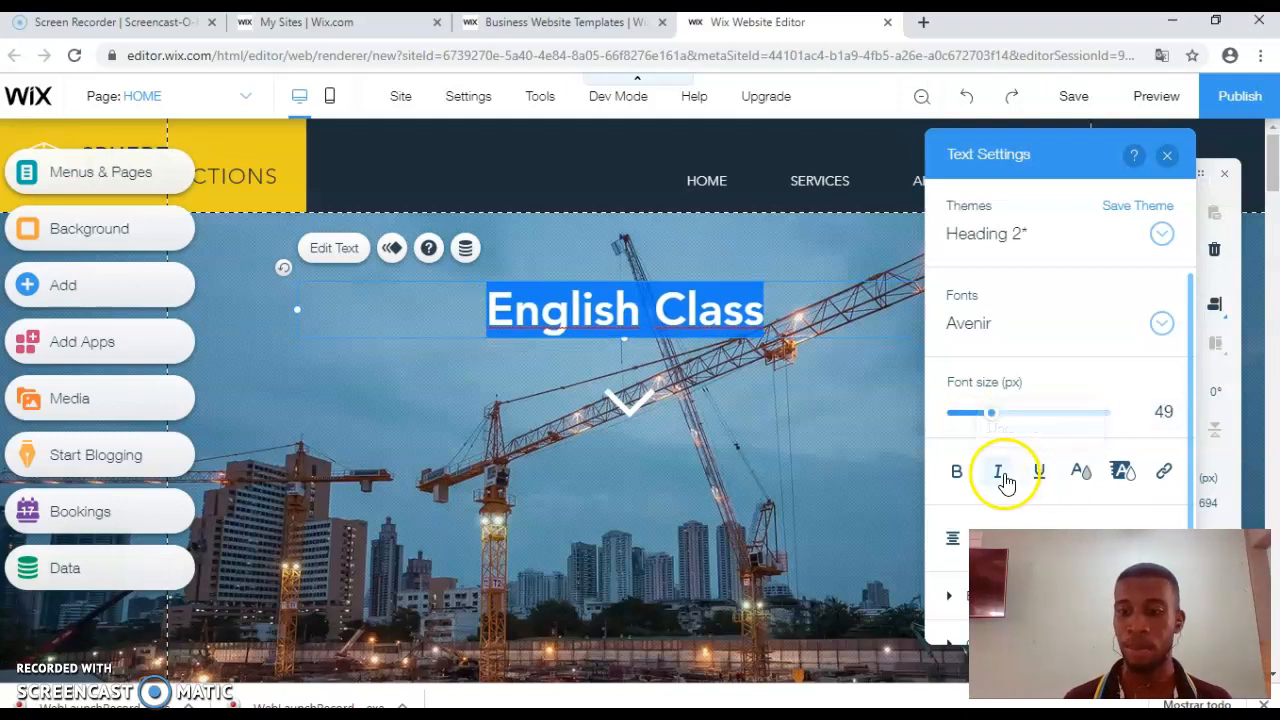
# Step: Make the English Class title yellow at 49 px font size
pyautogui.click(1081, 472)
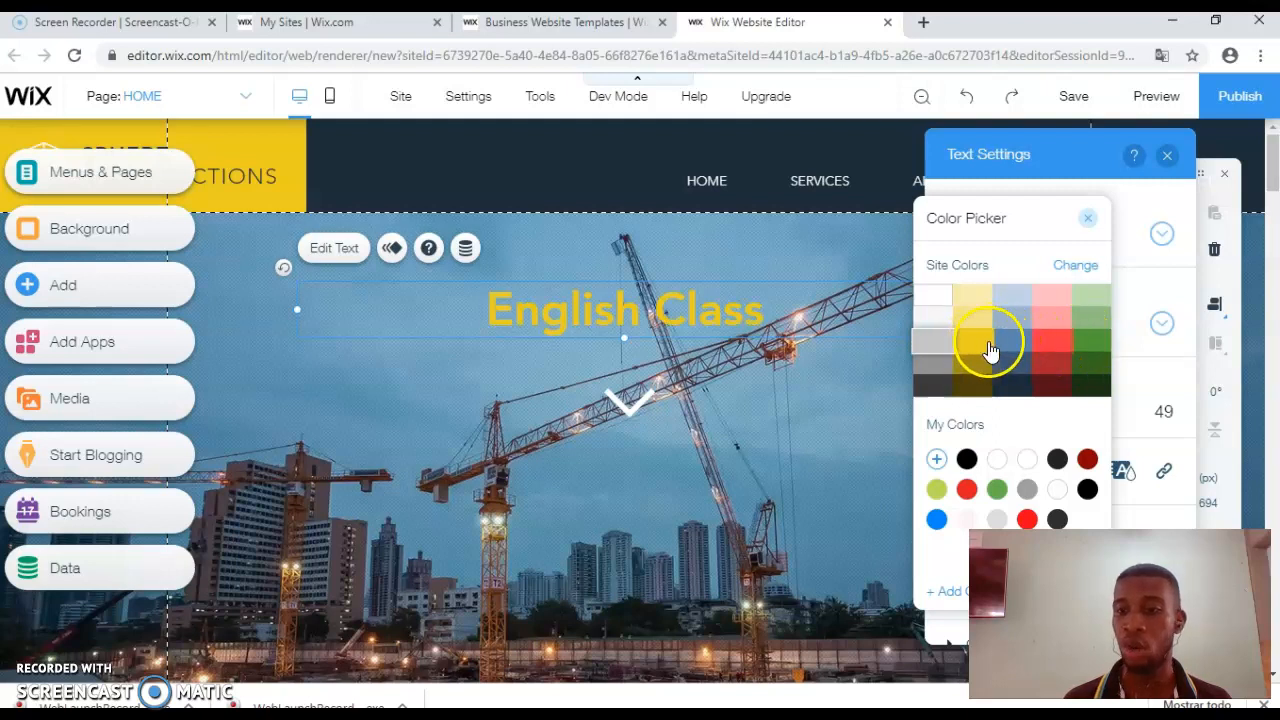
pyautogui.moveTo(1050, 385); pyautogui.dragTo(1086, 356)
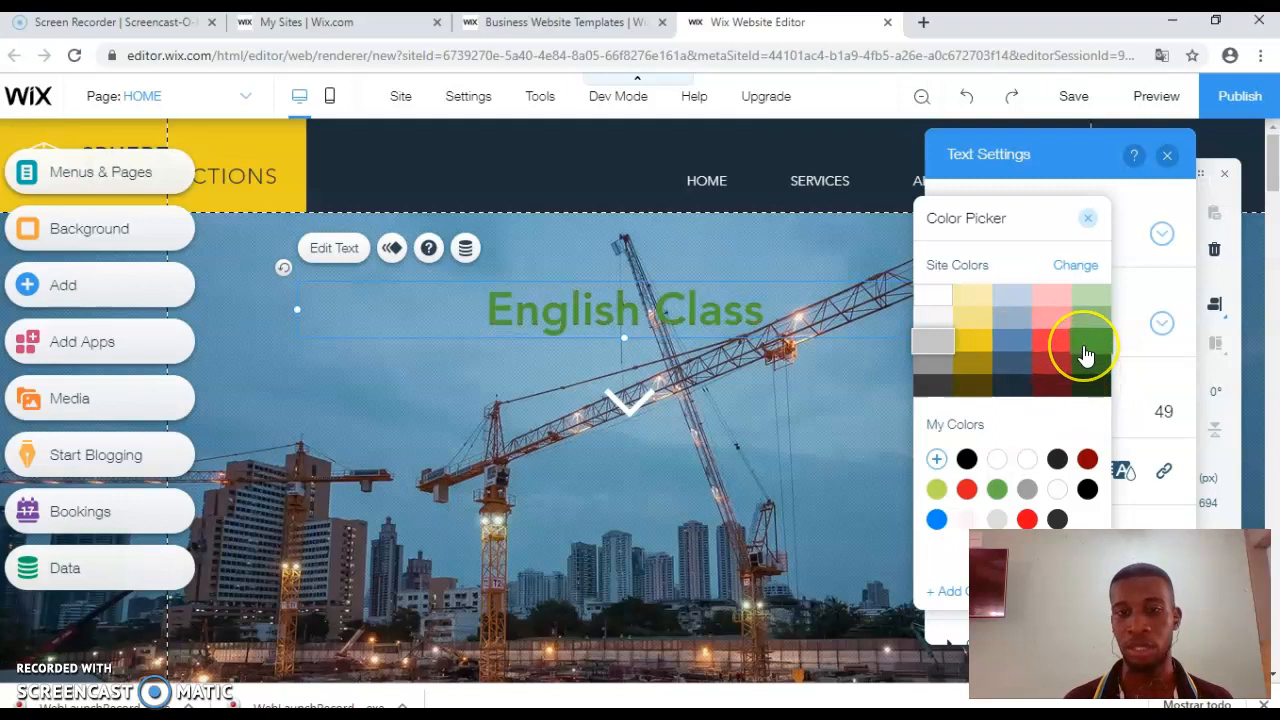
pyautogui.click(978, 343)
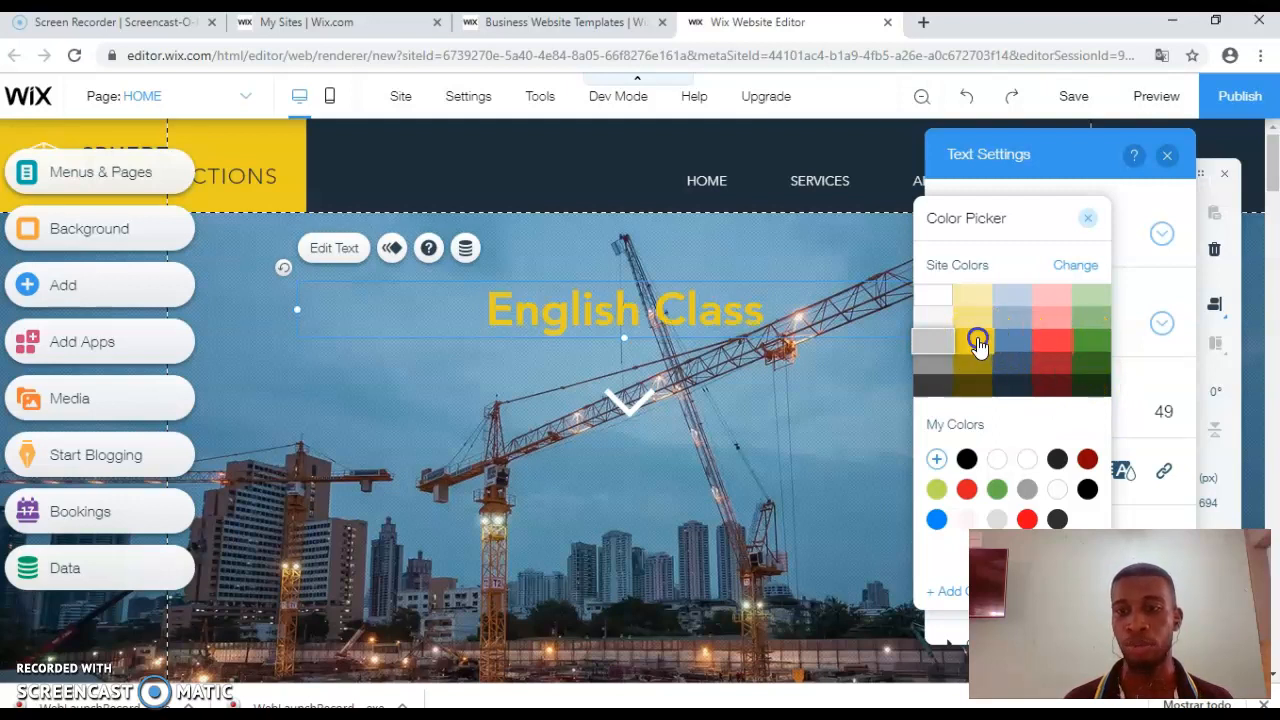
pyautogui.click(972, 345)
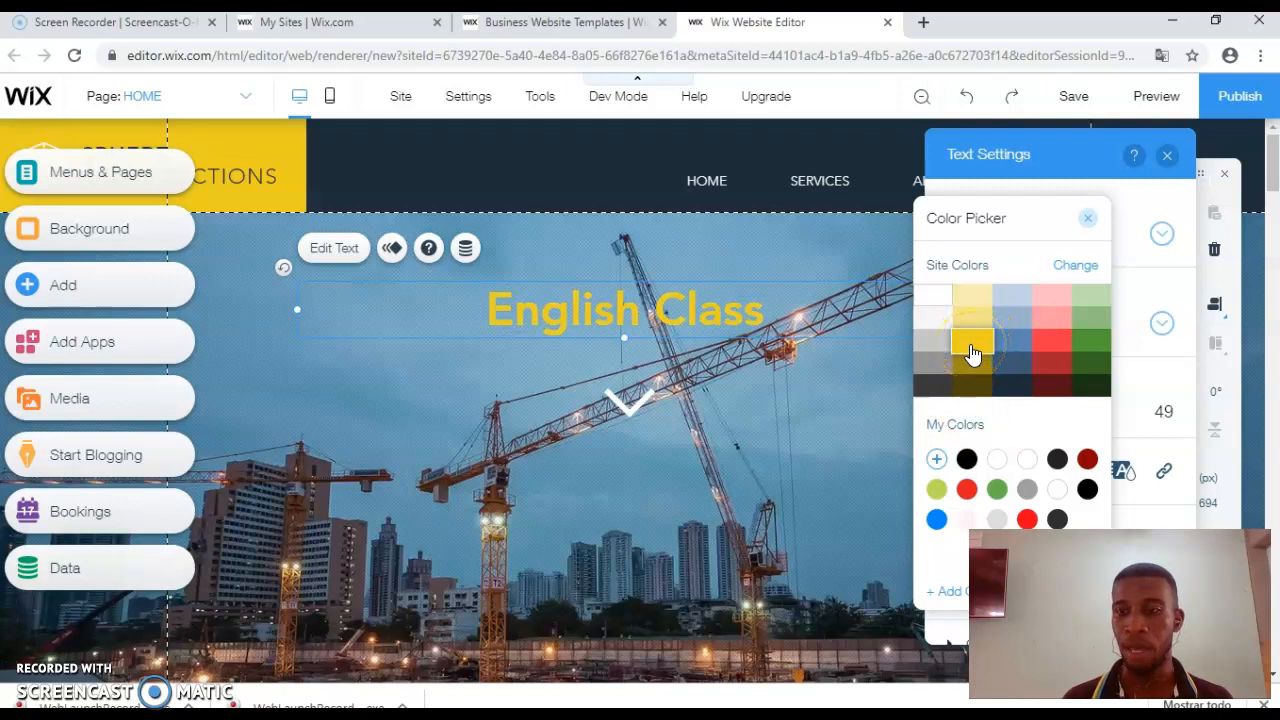
pyautogui.click(1087, 220)
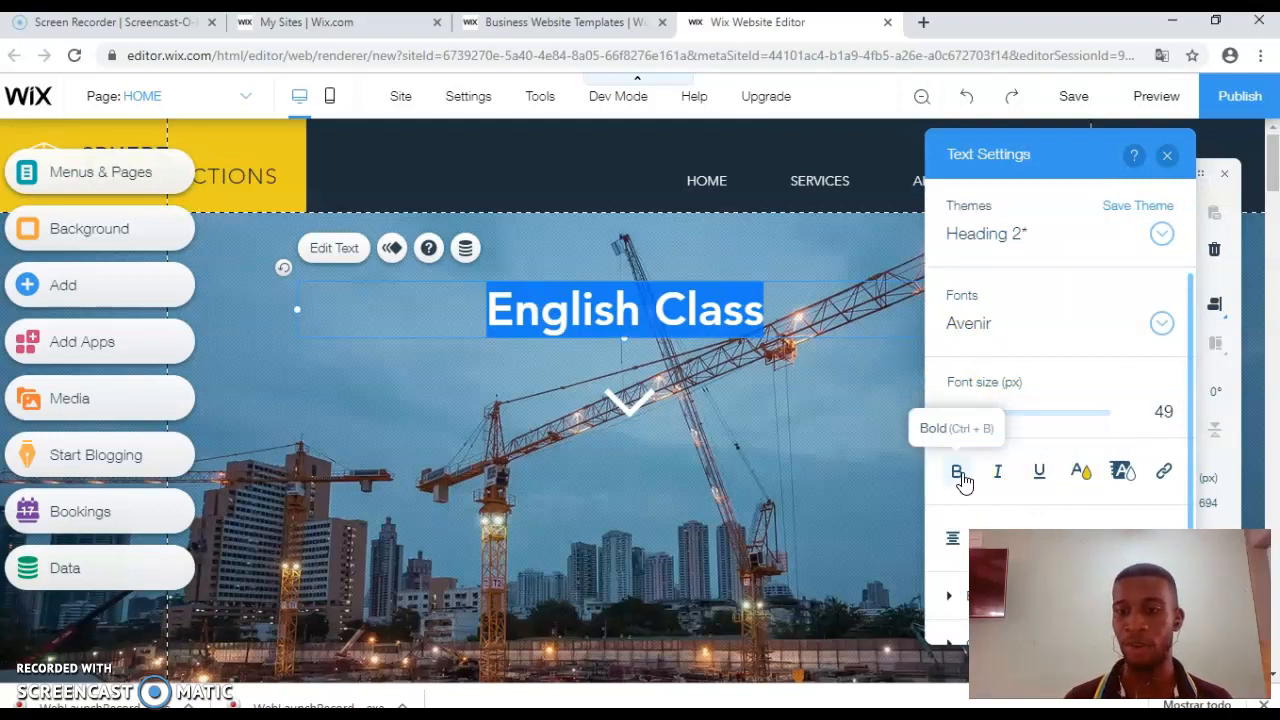
pyautogui.click(999, 475)
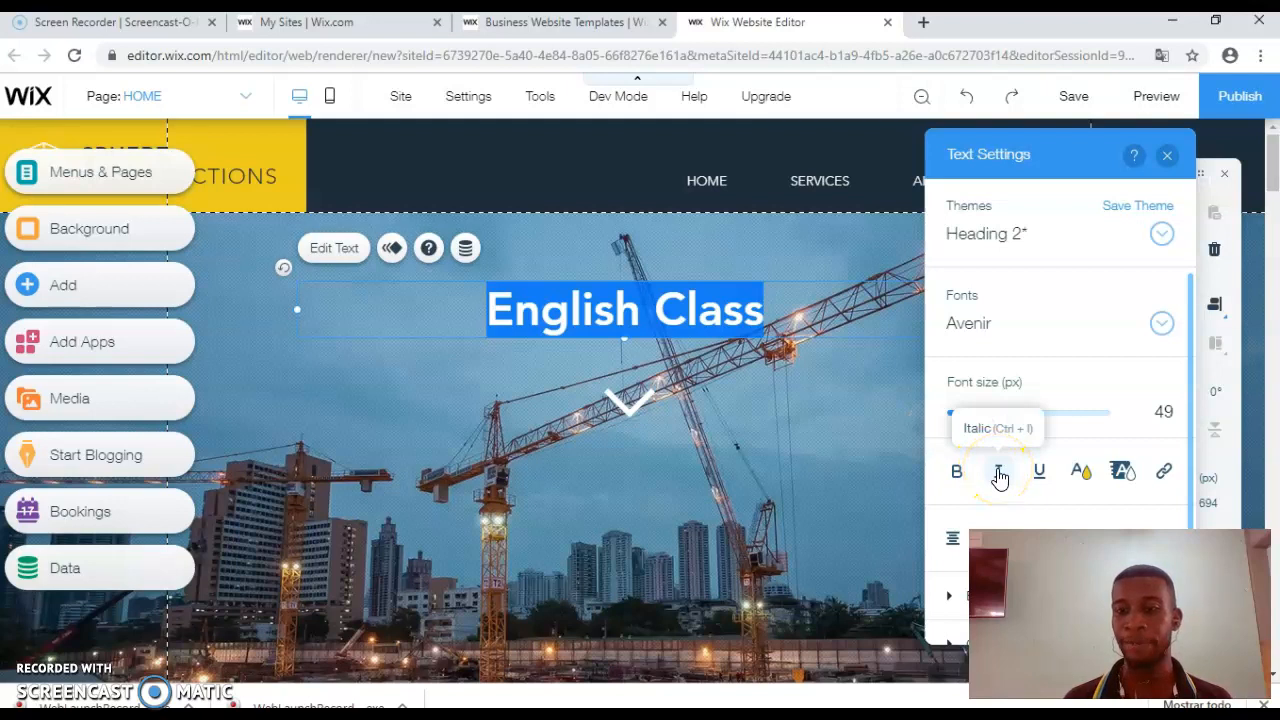
pyautogui.click(1040, 474)
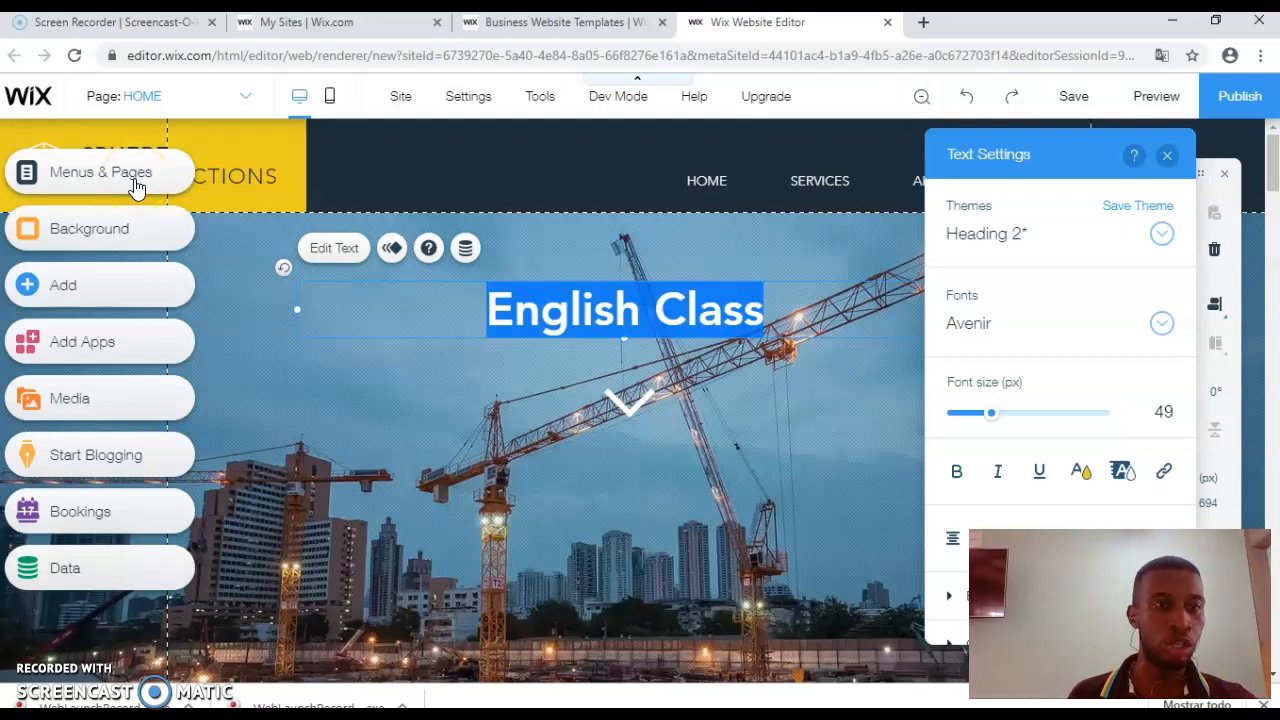
# Step: Bring up the Site Menu listing the site's pages
pyautogui.click(402, 100)
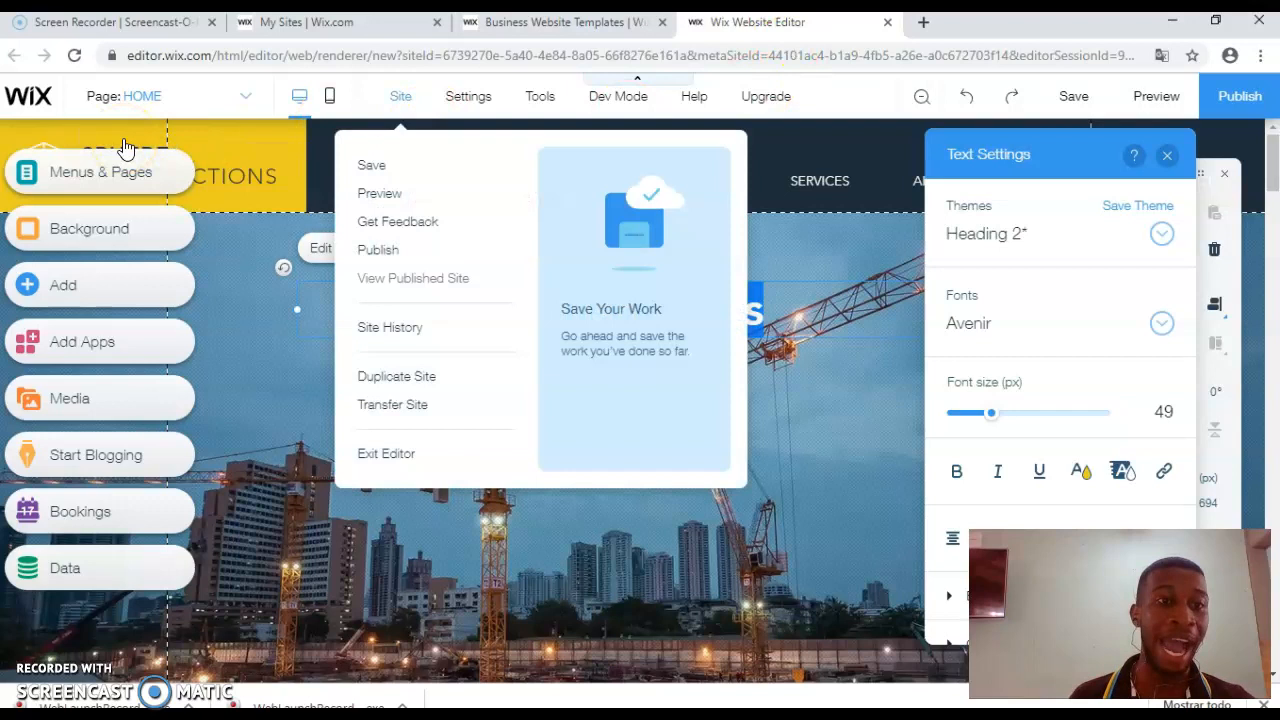
pyautogui.click(122, 178)
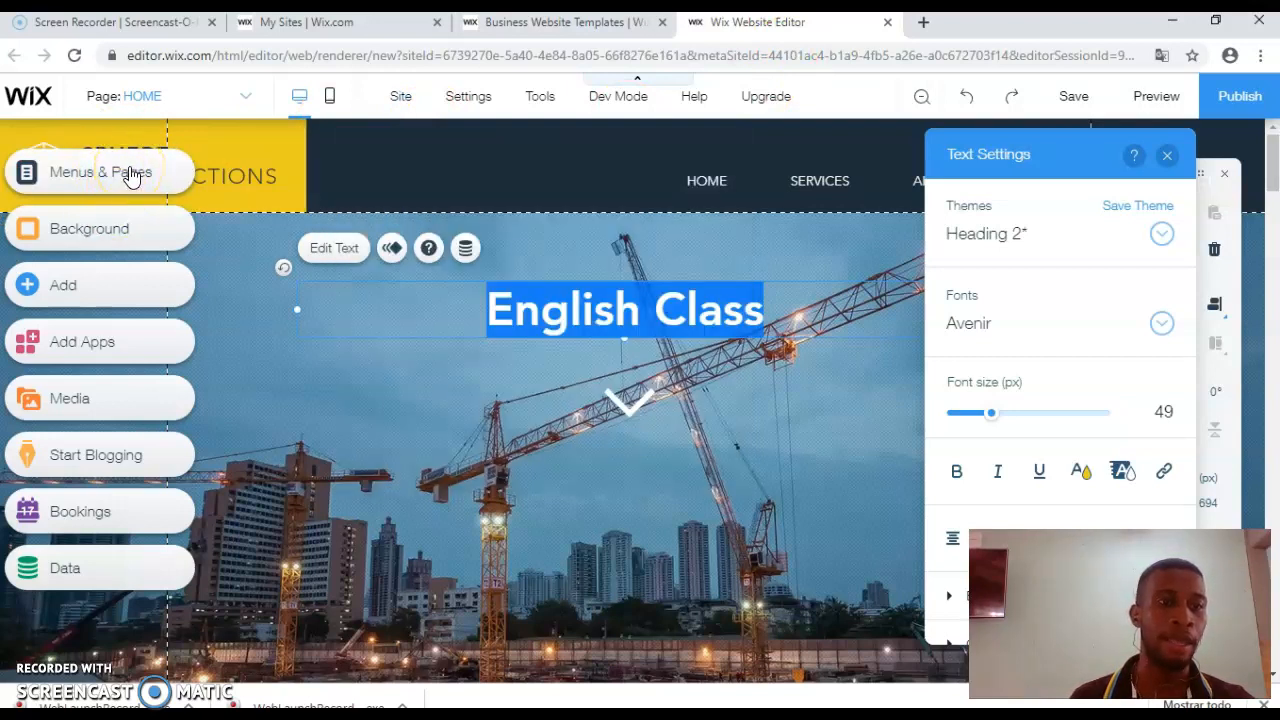
pyautogui.click(131, 174)
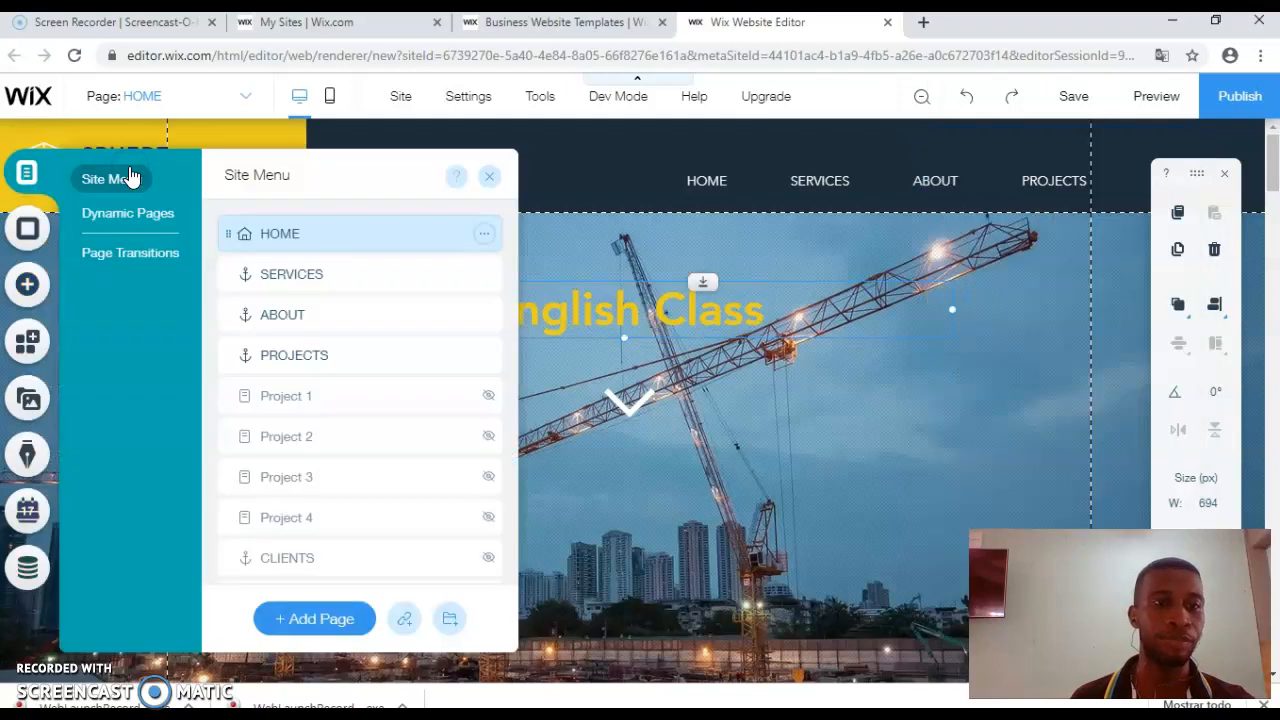
# Step: Add a page named New Page to the site, right after HOME
pyautogui.click(249, 236)
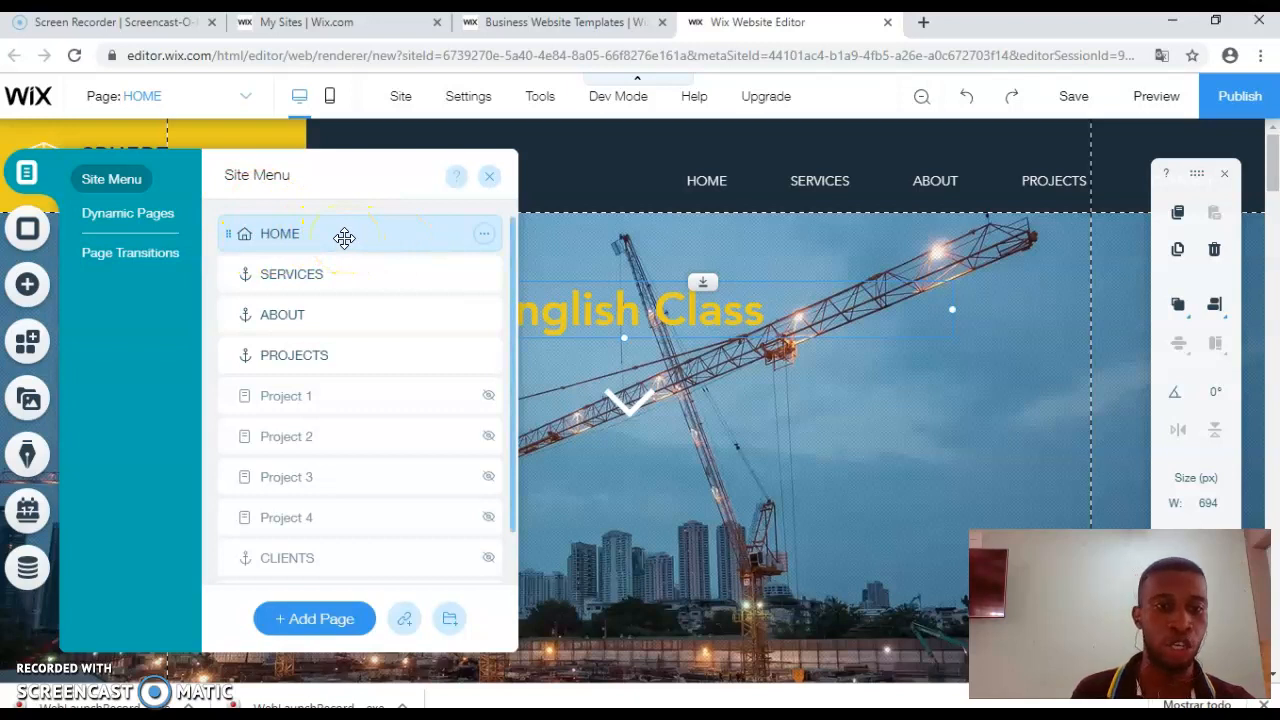
pyautogui.click(313, 620)
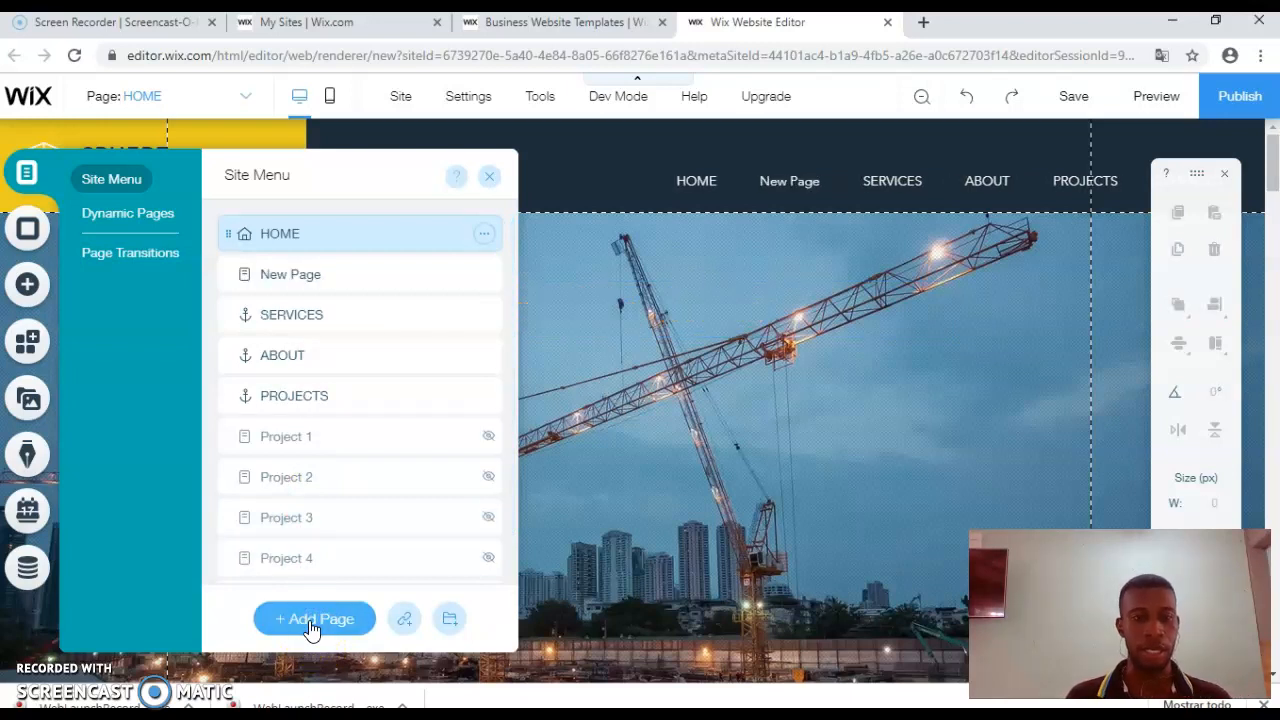
pyautogui.click(319, 278)
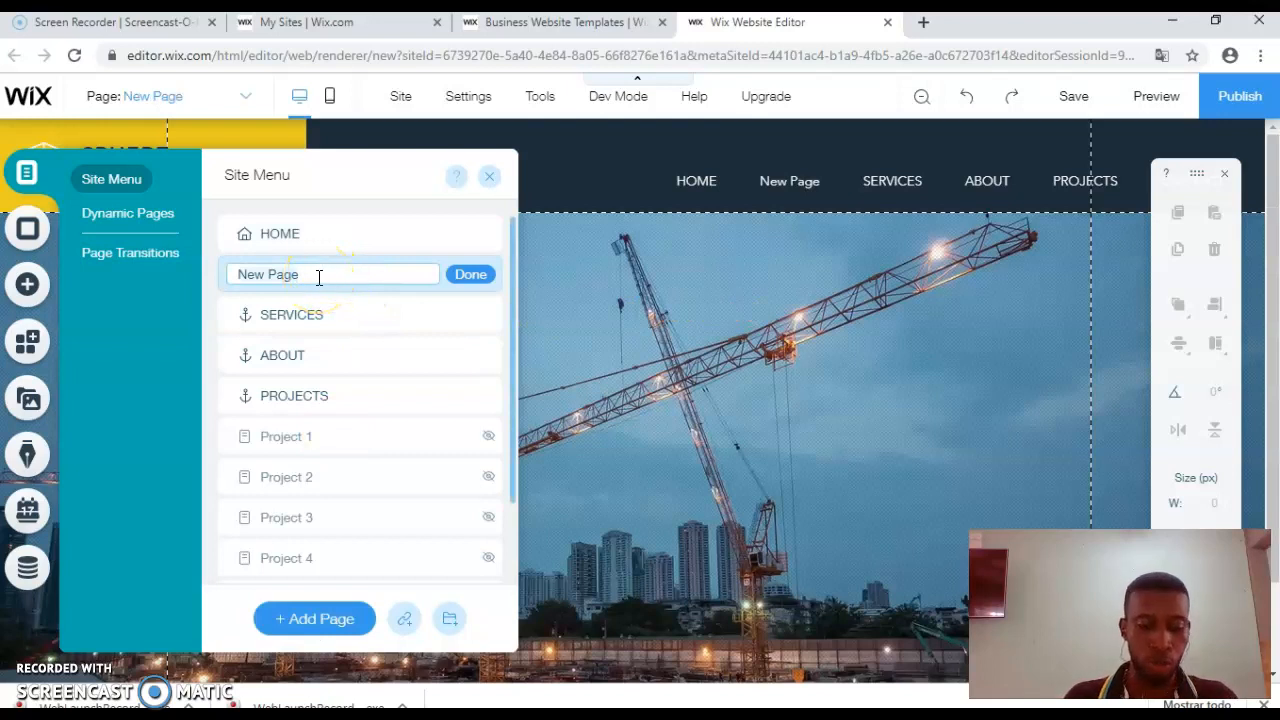
pyautogui.click(316, 234)
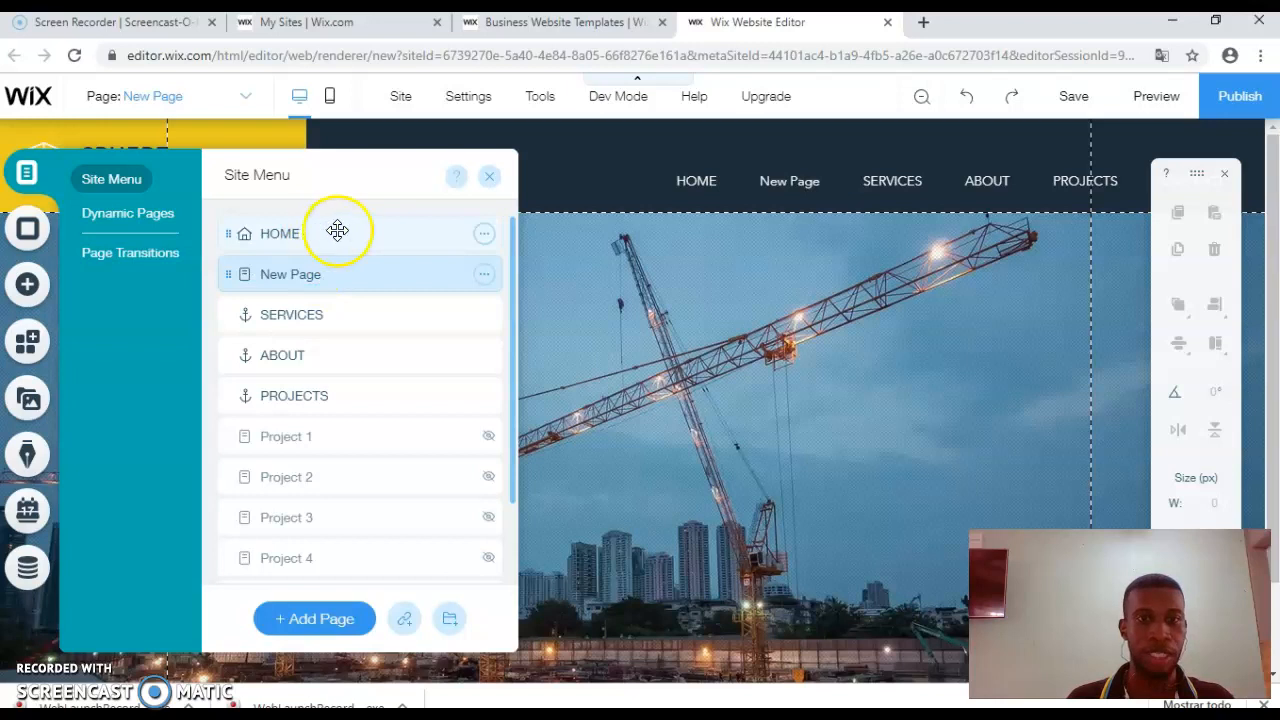
pyautogui.click(441, 238)
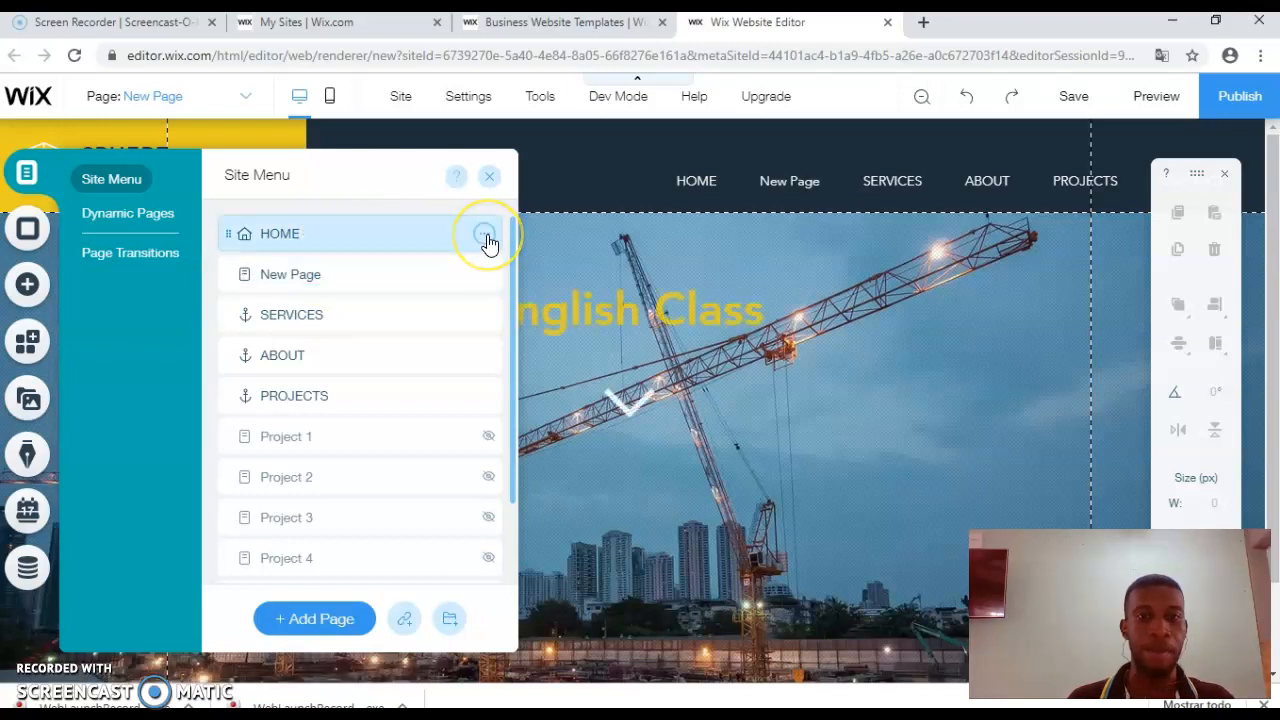
# Step: Rename the HOME page to 'English Class', then switch to New Page
pyautogui.click(486, 236)
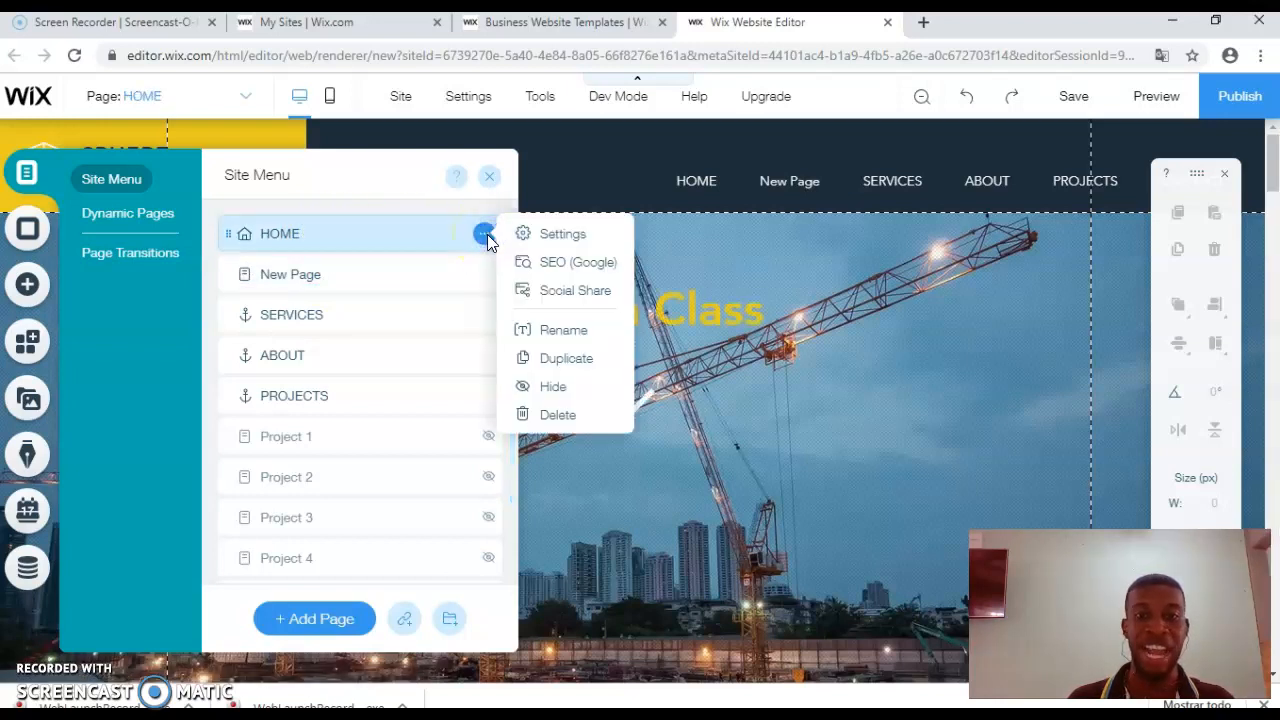
pyautogui.click(560, 340)
pyautogui.write('English Class')
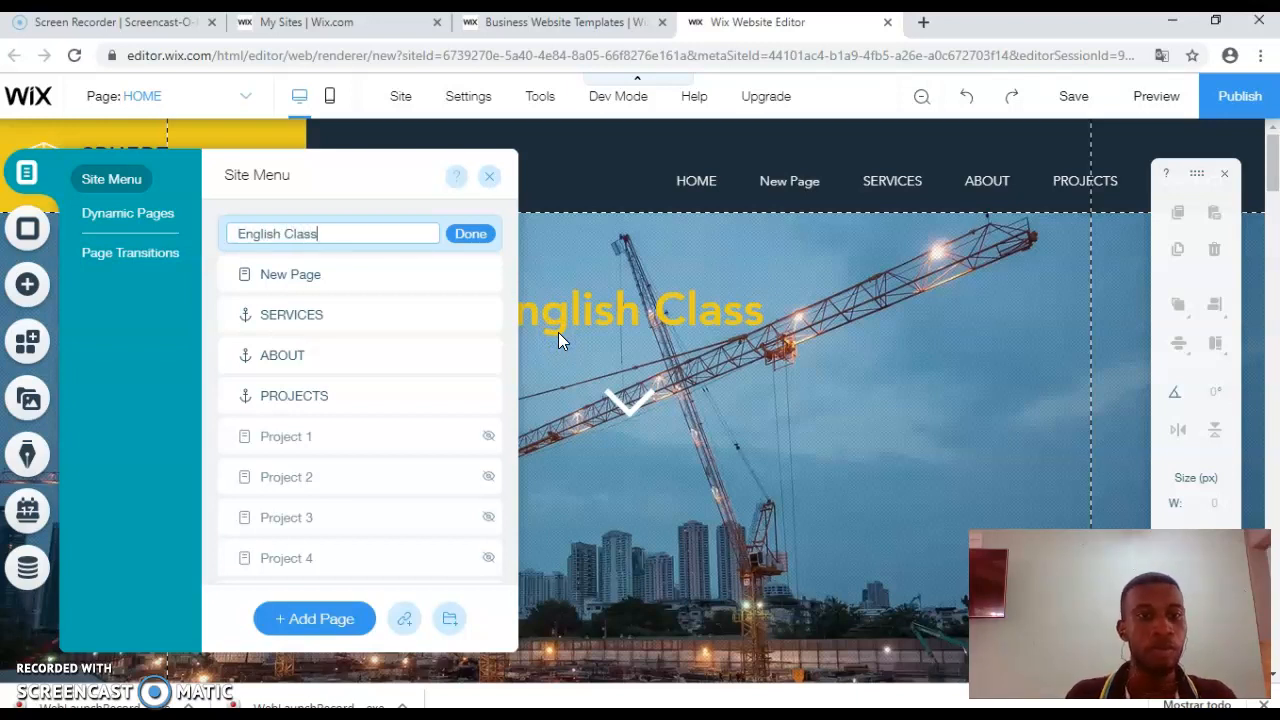
pyautogui.click(483, 240)
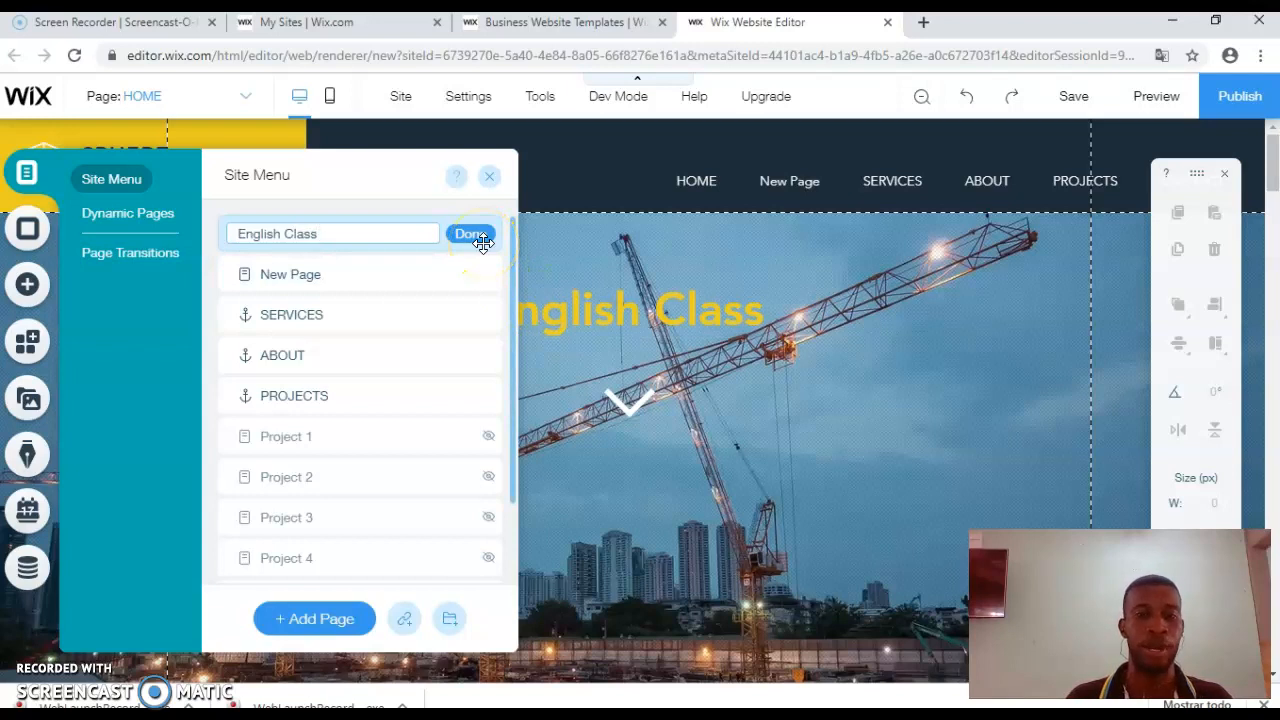
pyautogui.click(478, 240)
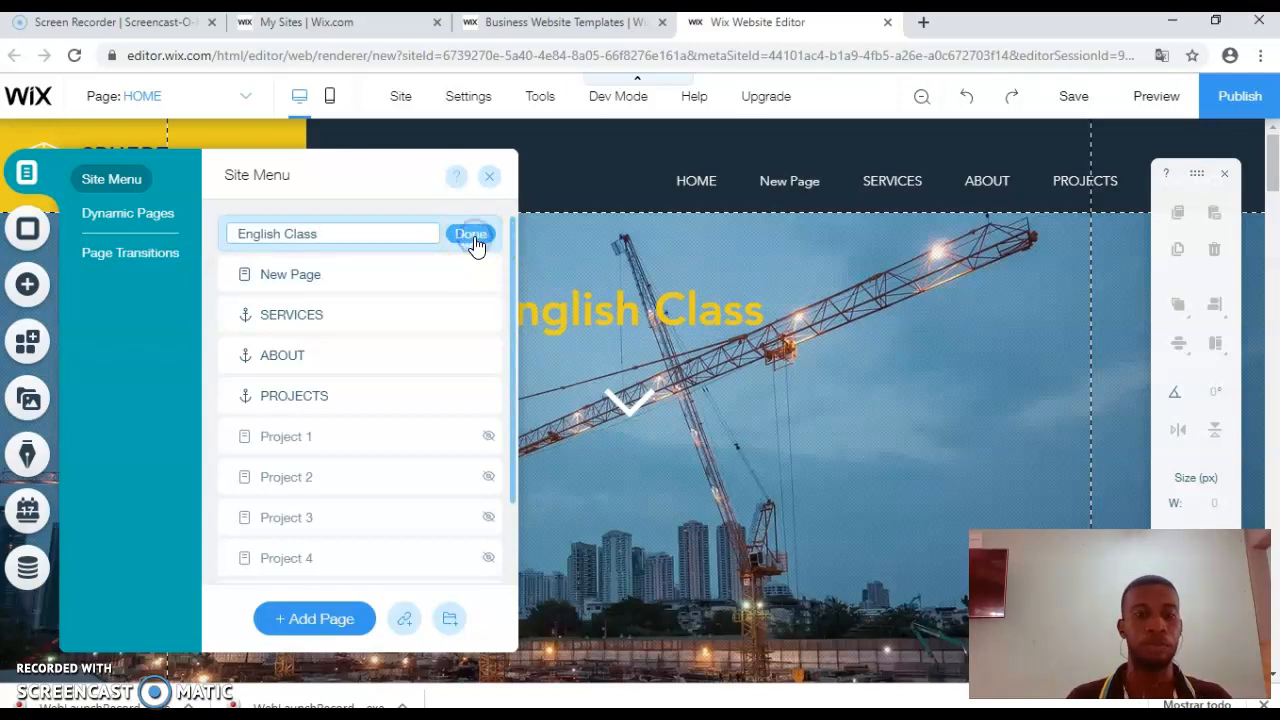
pyautogui.click(360, 234)
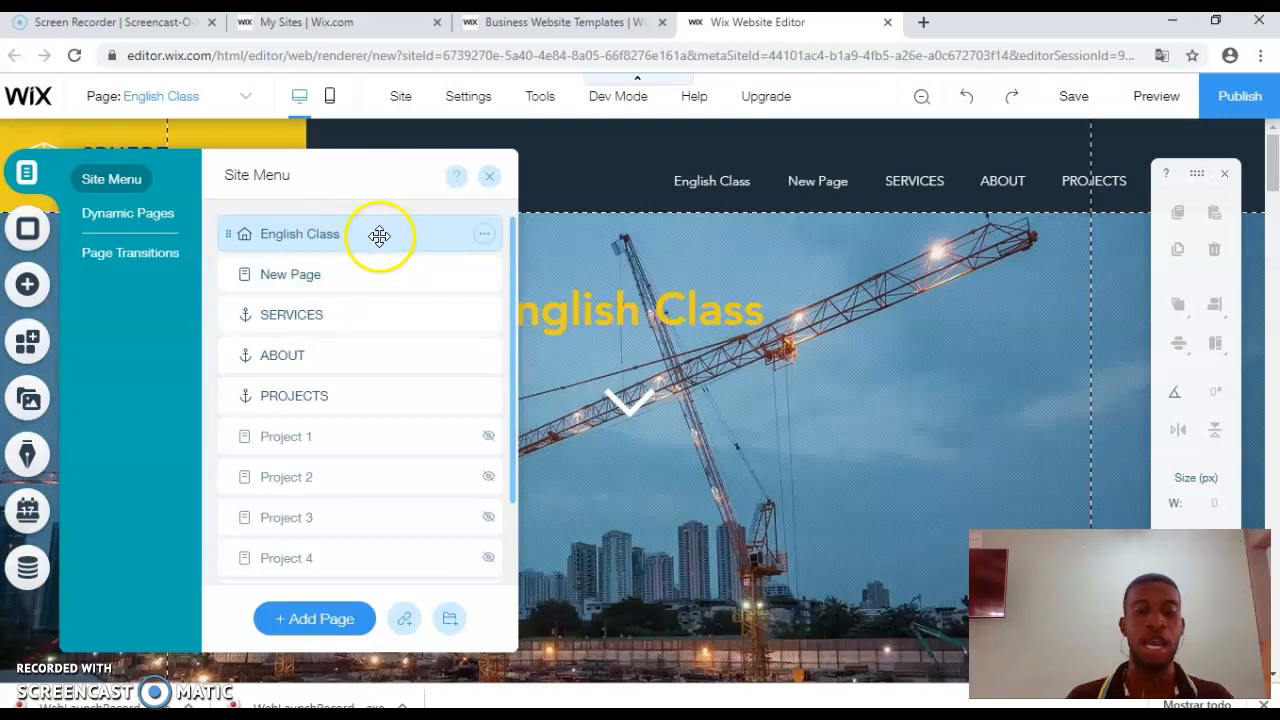
pyautogui.click(336, 271)
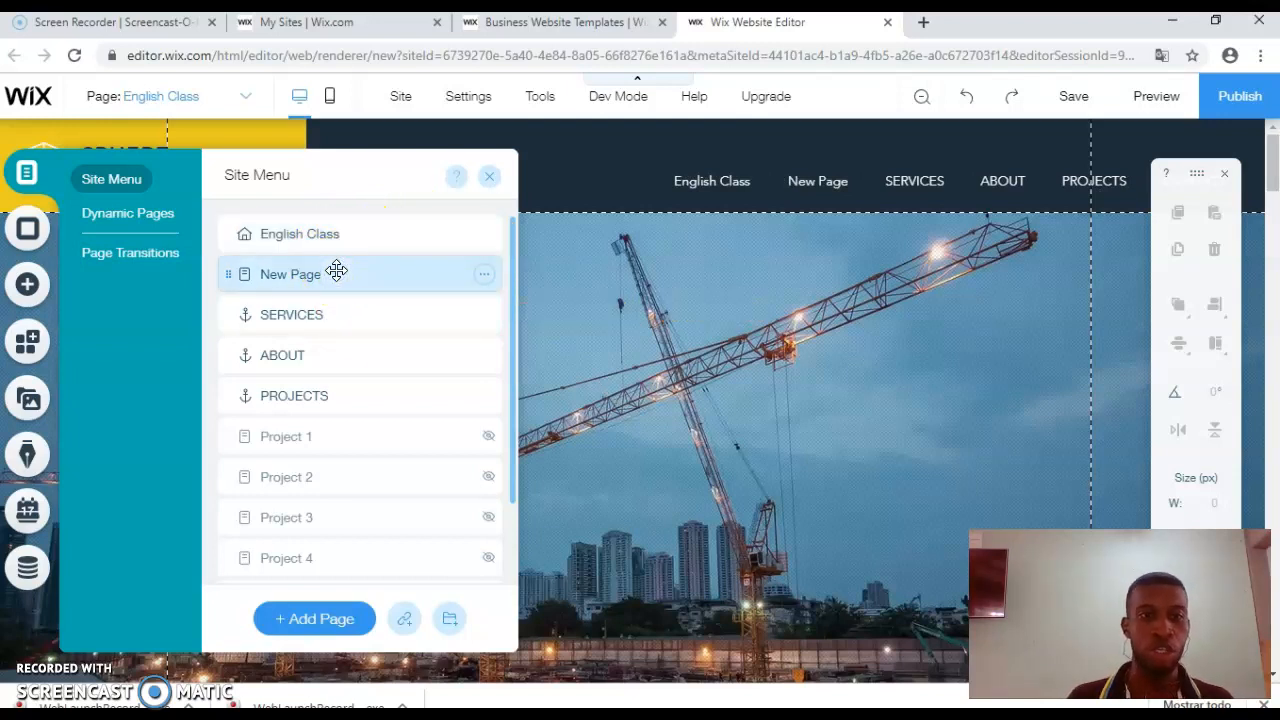
# Step: Rename New Page to 'Lesson 1'
pyautogui.click(485, 275)
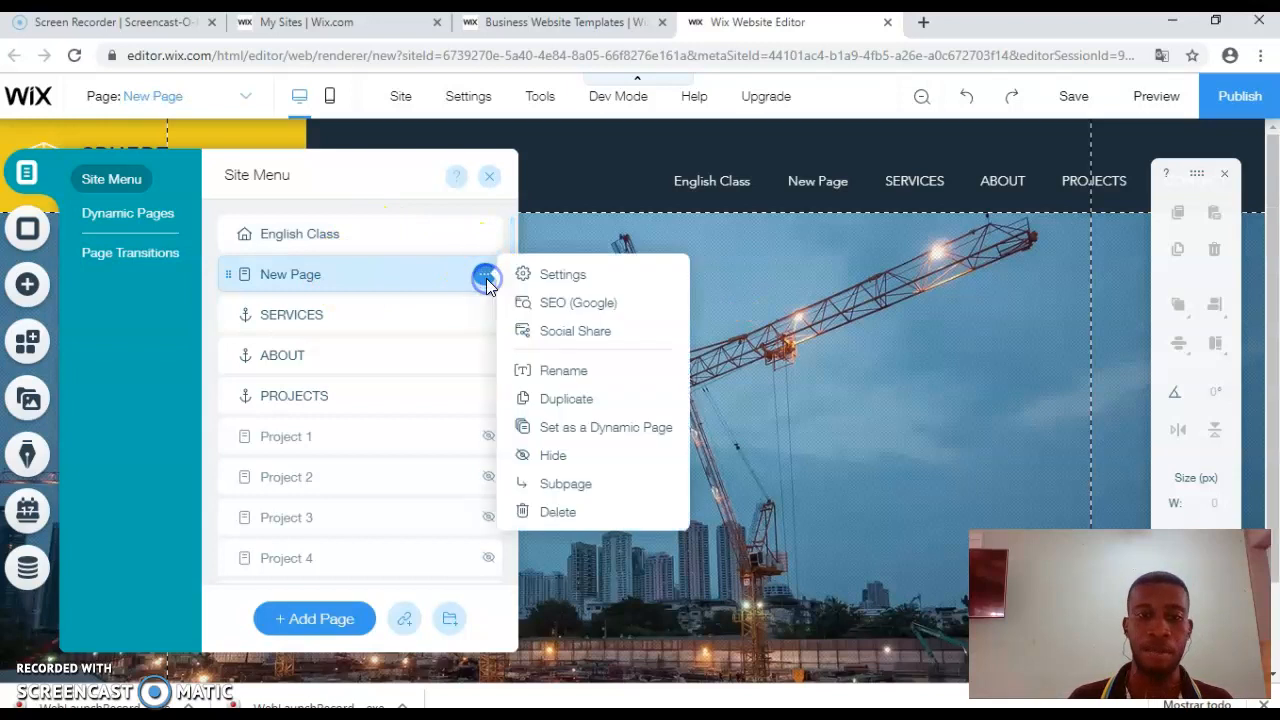
pyautogui.click(569, 372)
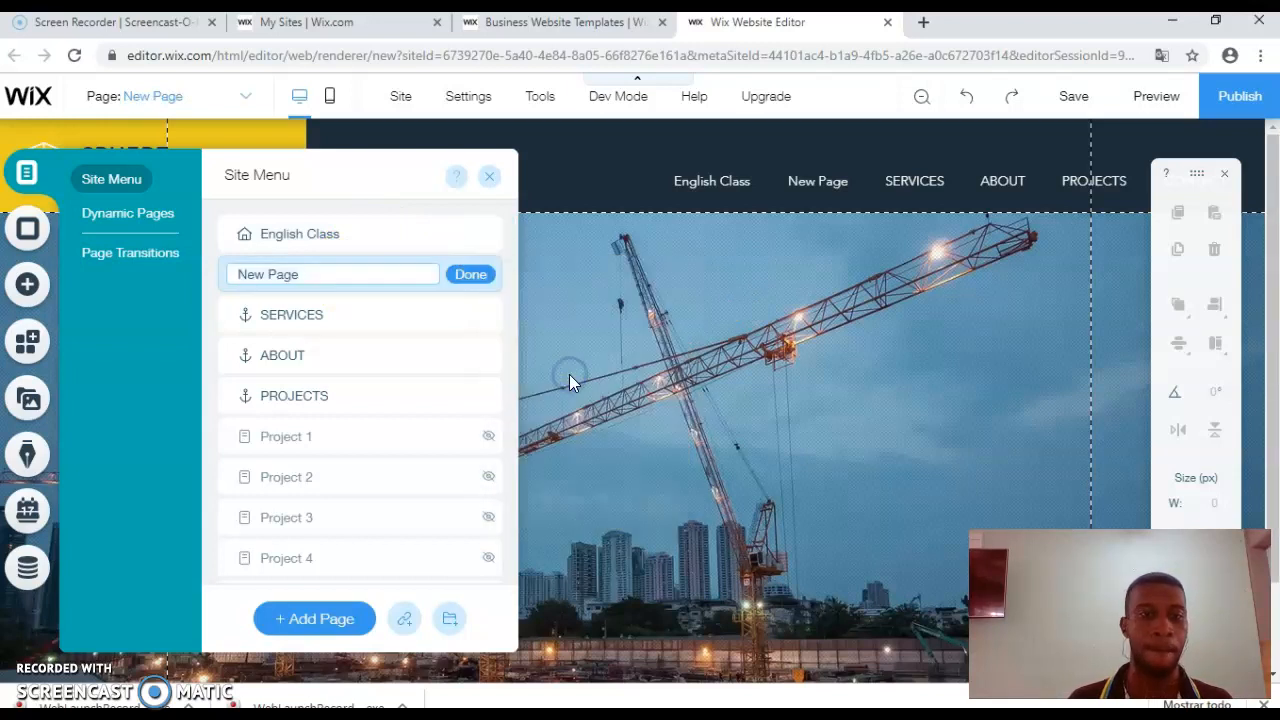
pyautogui.write('Cla')
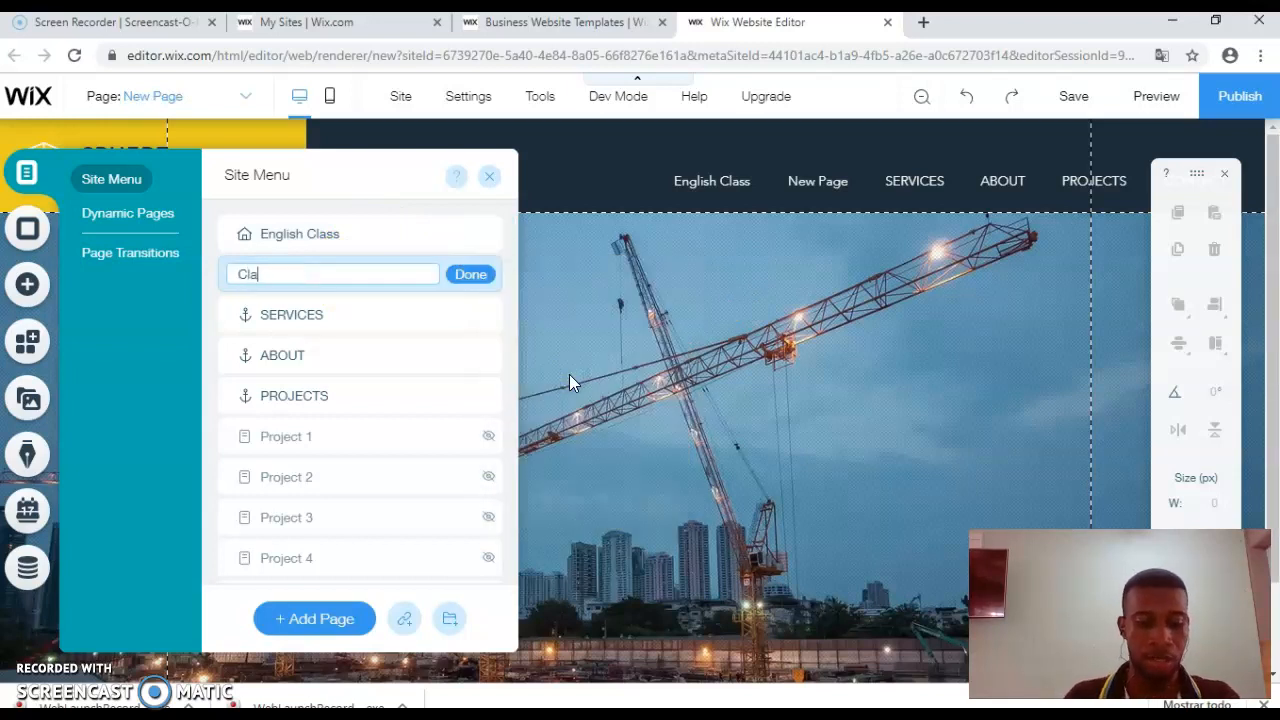
pyautogui.press('BackSpace')
pyautogui.press('BackSpace')
pyautogui.write('Lesson 1')
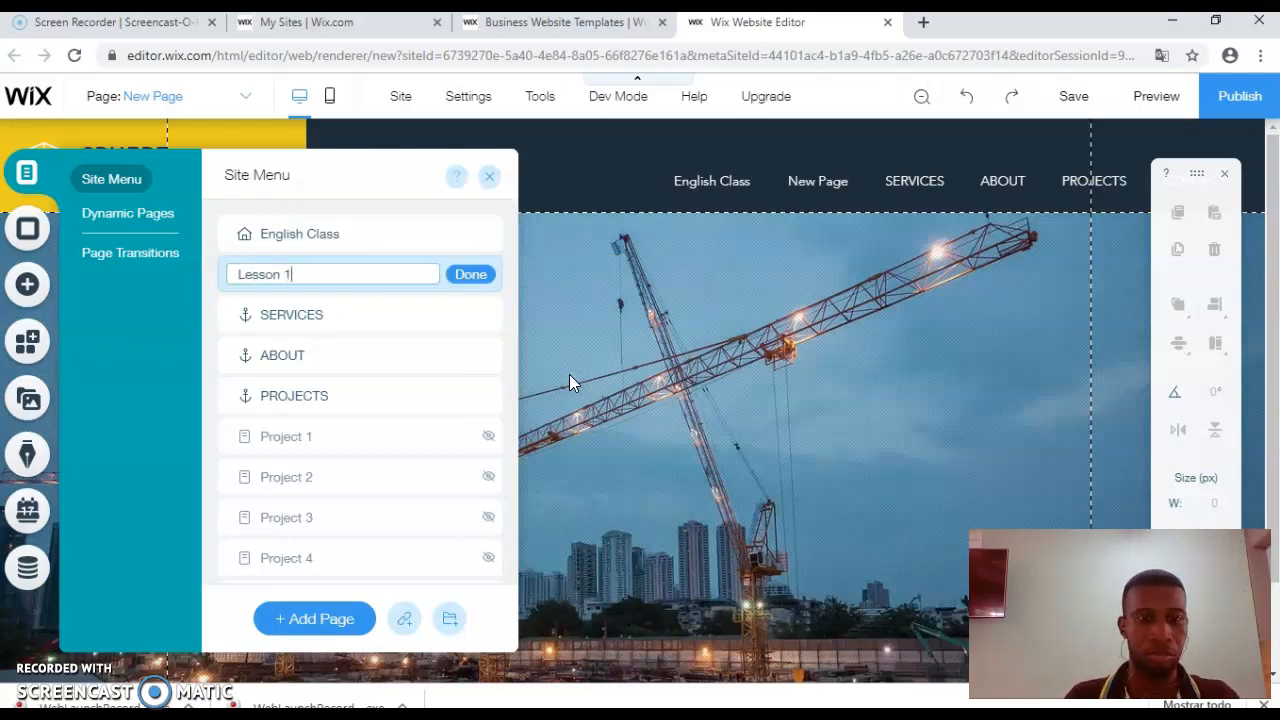
pyautogui.click(478, 275)
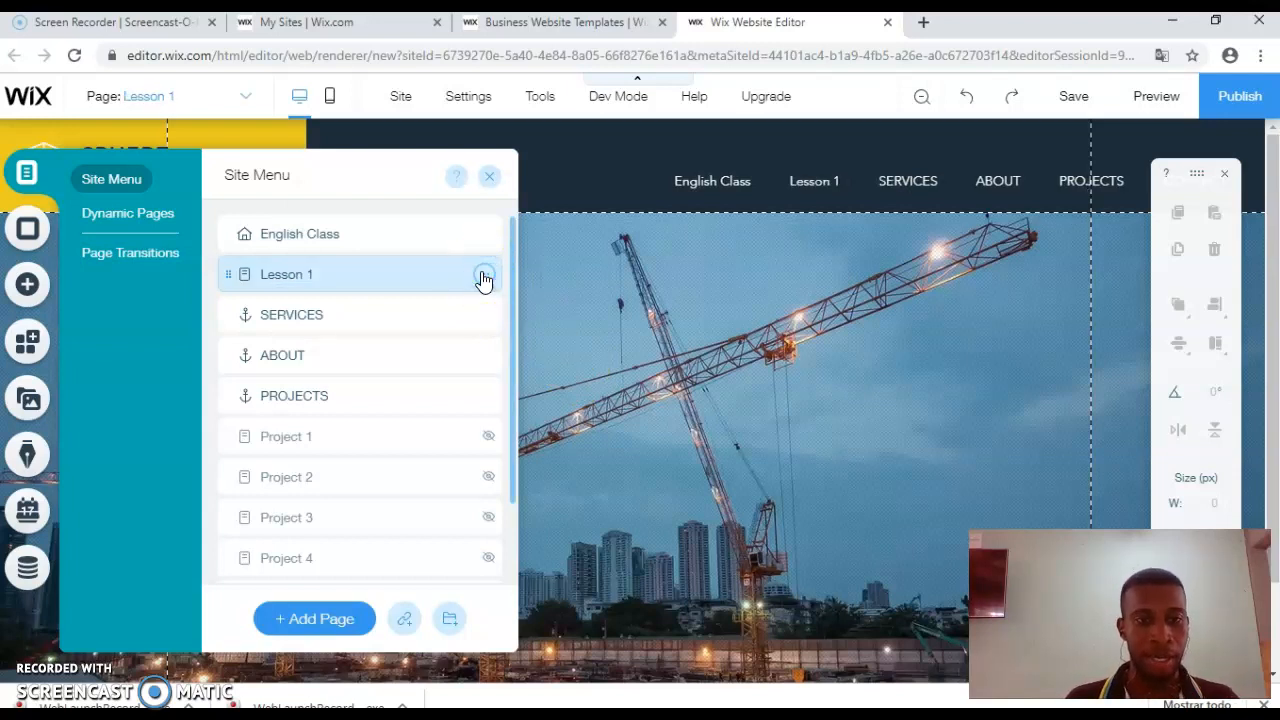
# Step: Make Lesson 1 a subpage of English Class and close the page list
pyautogui.click(484, 276)
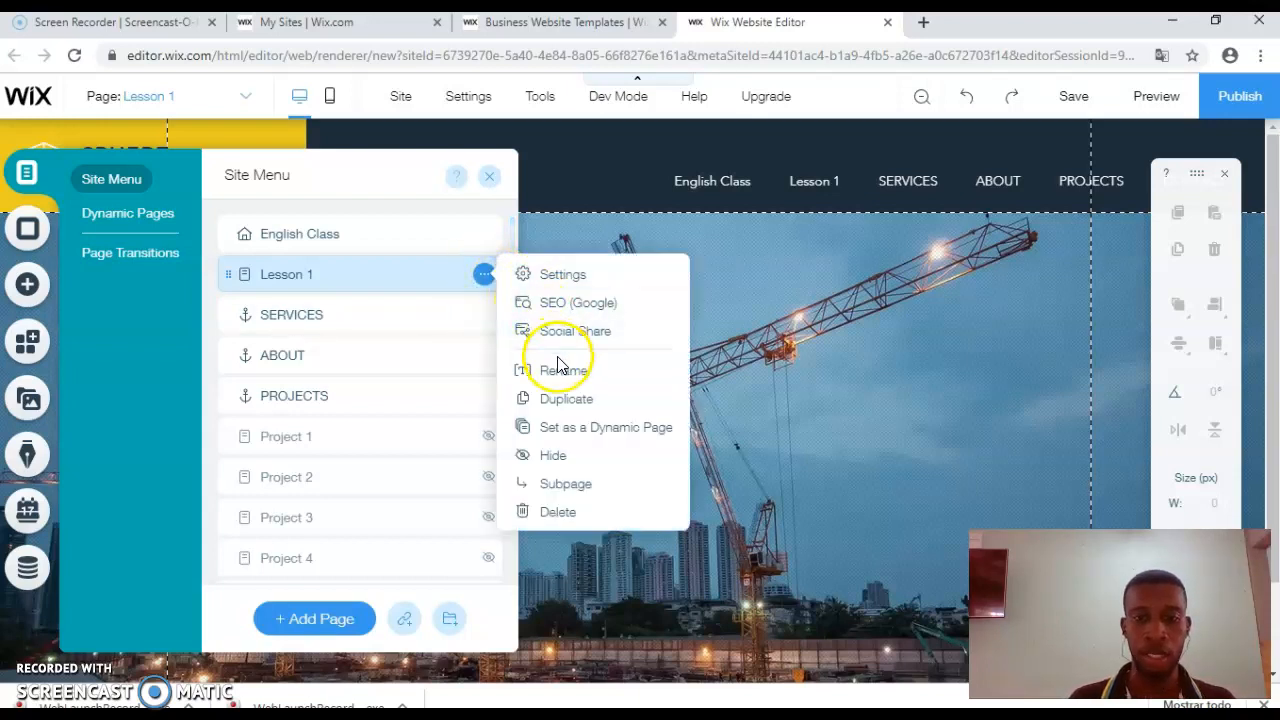
pyautogui.click(565, 485)
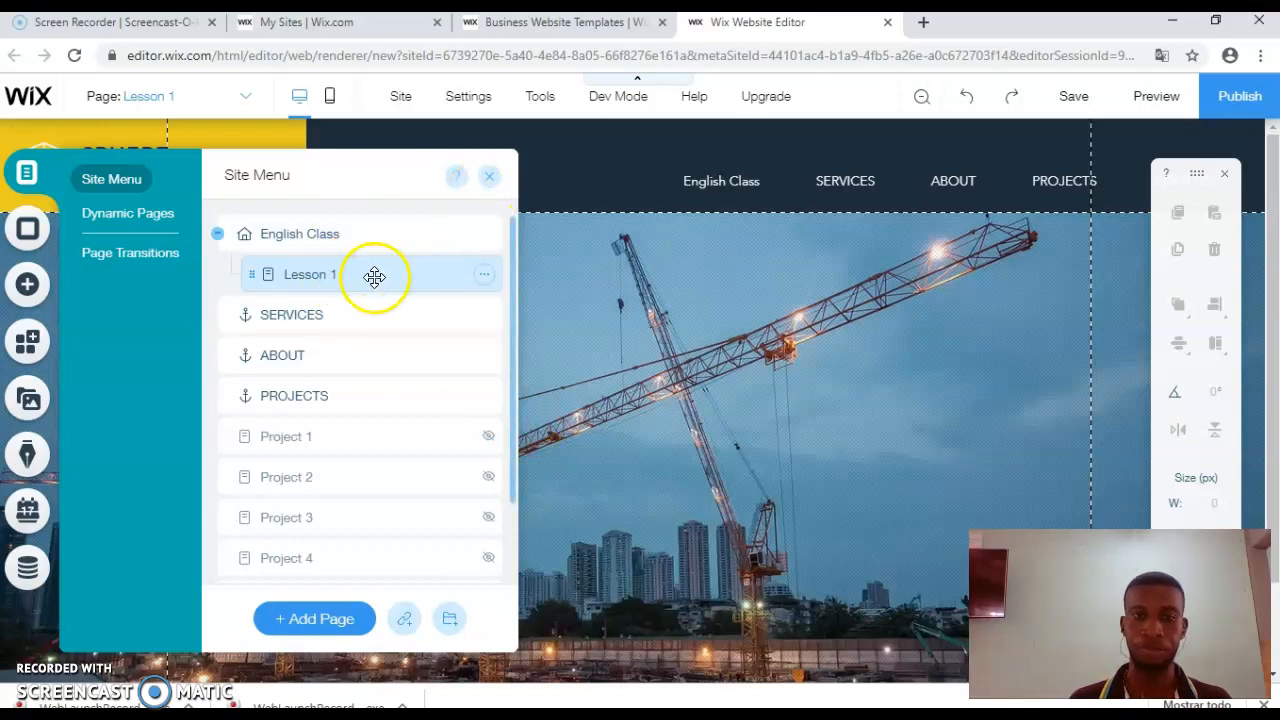
pyautogui.click(488, 176)
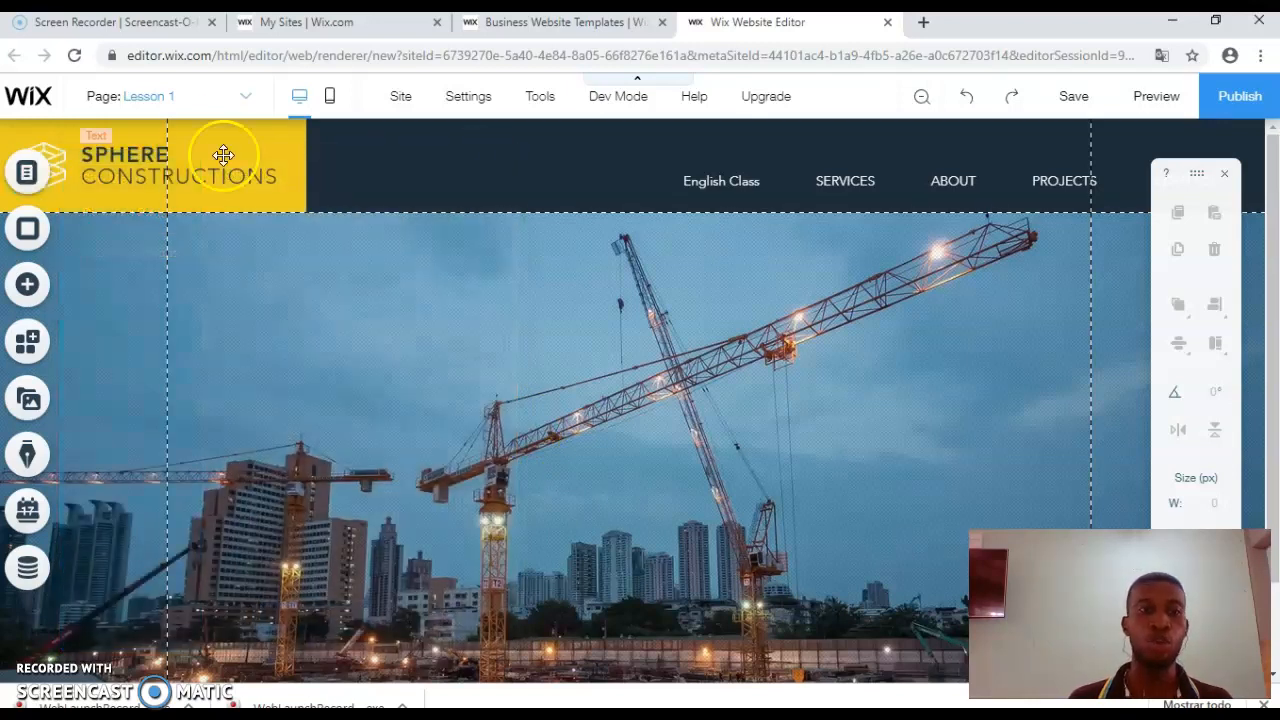
pyautogui.click(141, 96)
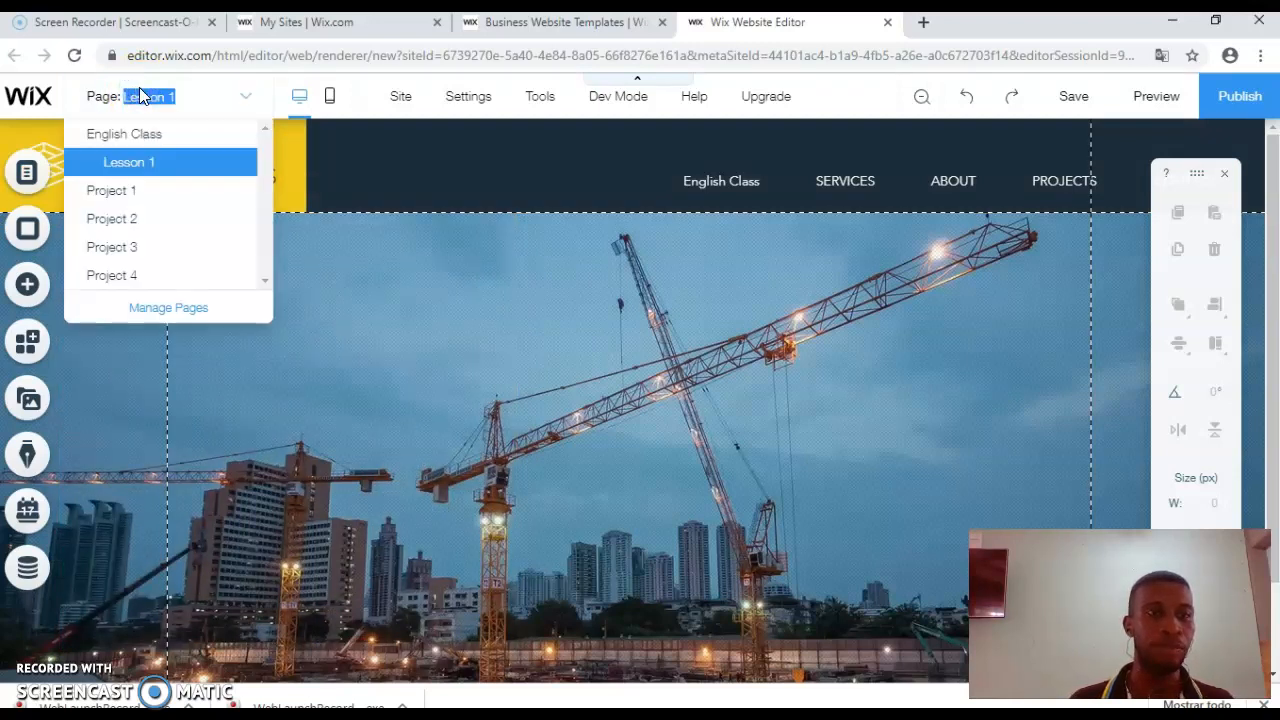
pyautogui.click(167, 170)
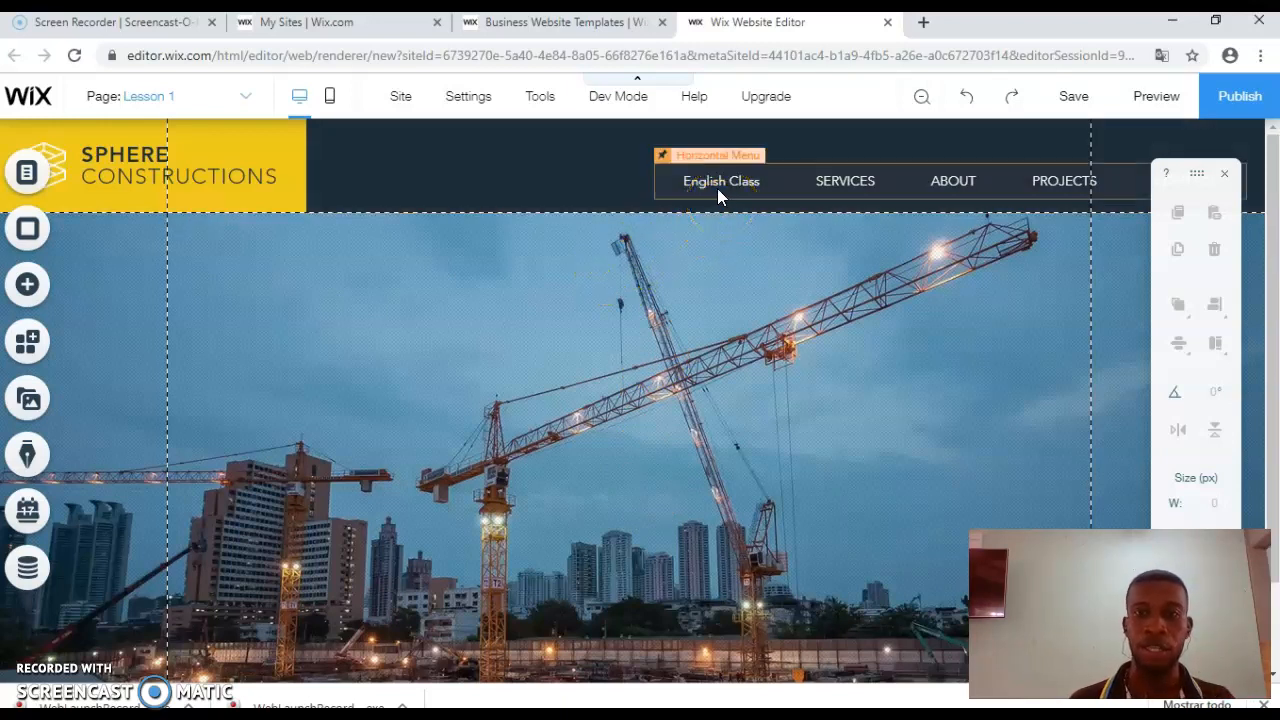
pyautogui.click(517, 217)
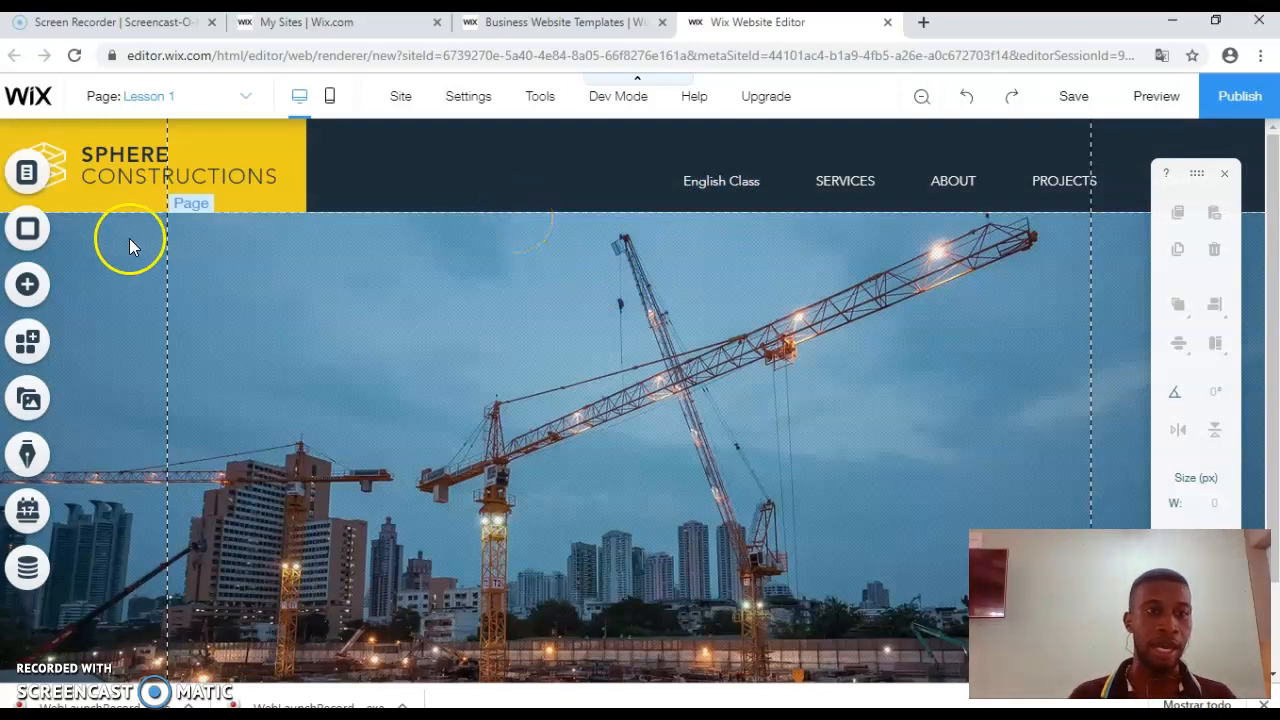
pyautogui.click(43, 287)
# Step: Browse the Add panel's Text, Music and Video categories, then open My Image Uploads under Image
pyautogui.click(43, 287)
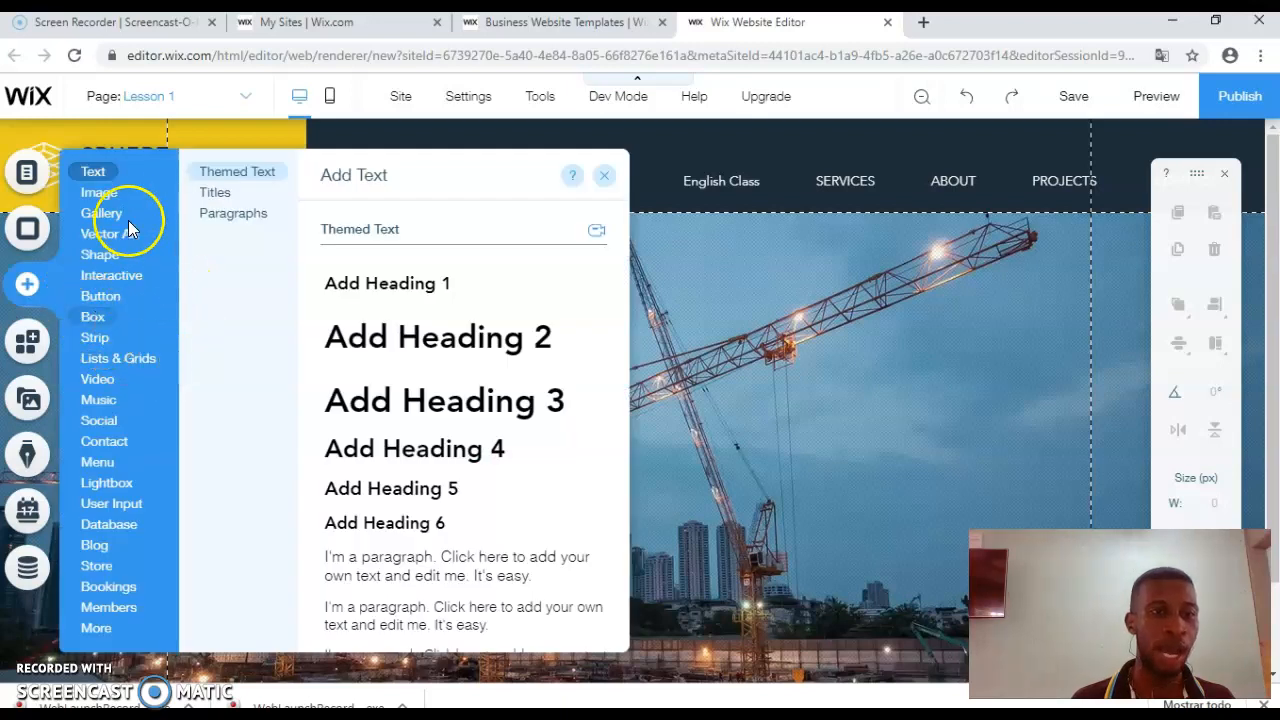
pyautogui.moveTo(118, 213)
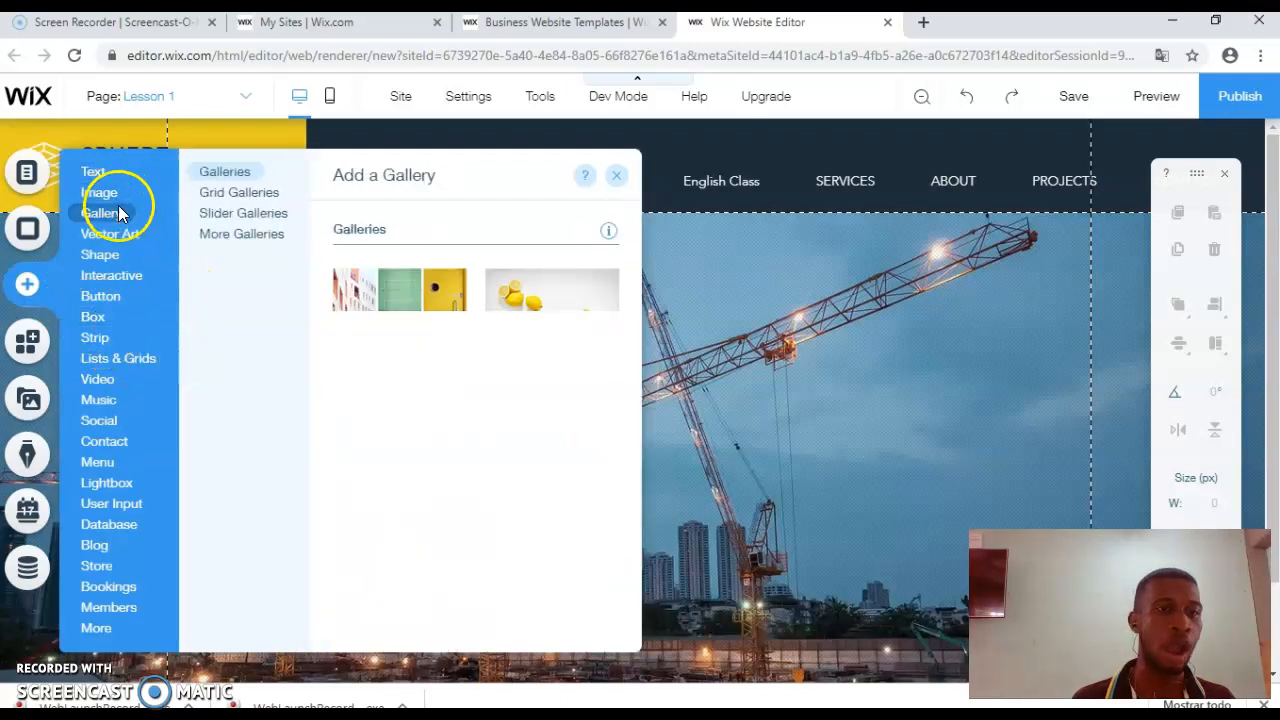
pyautogui.click(100, 172)
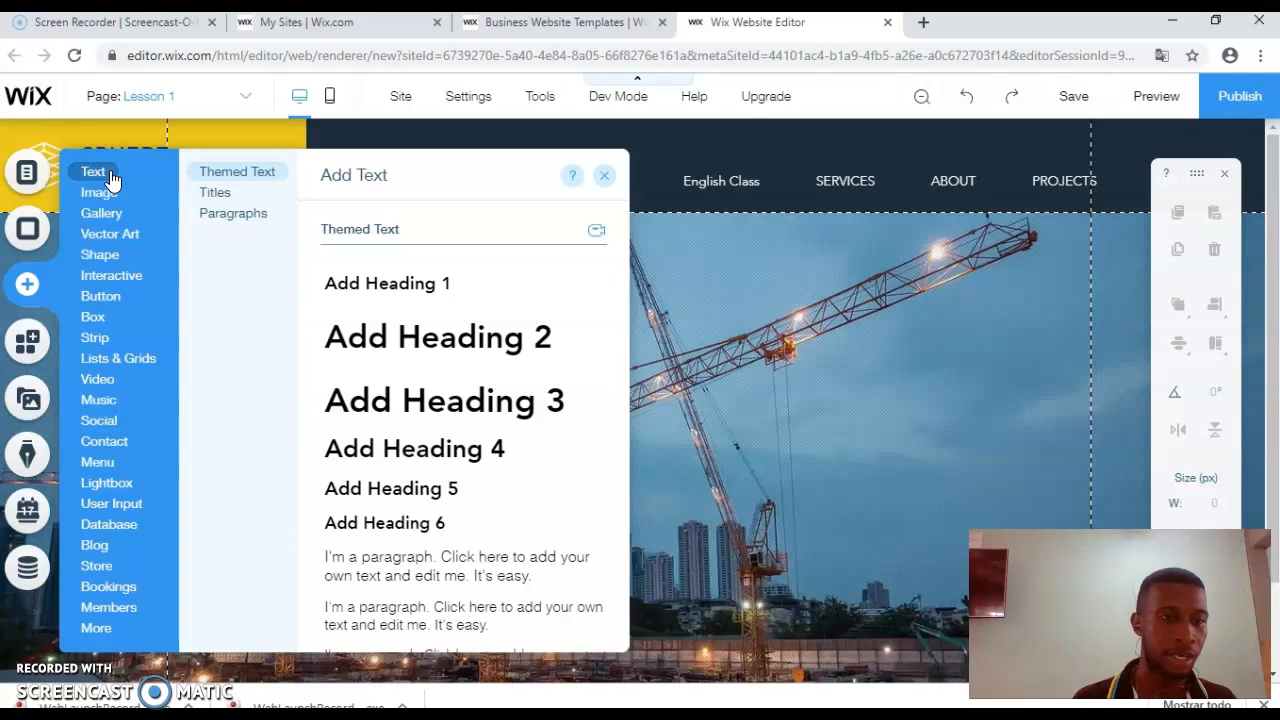
pyautogui.click(116, 396)
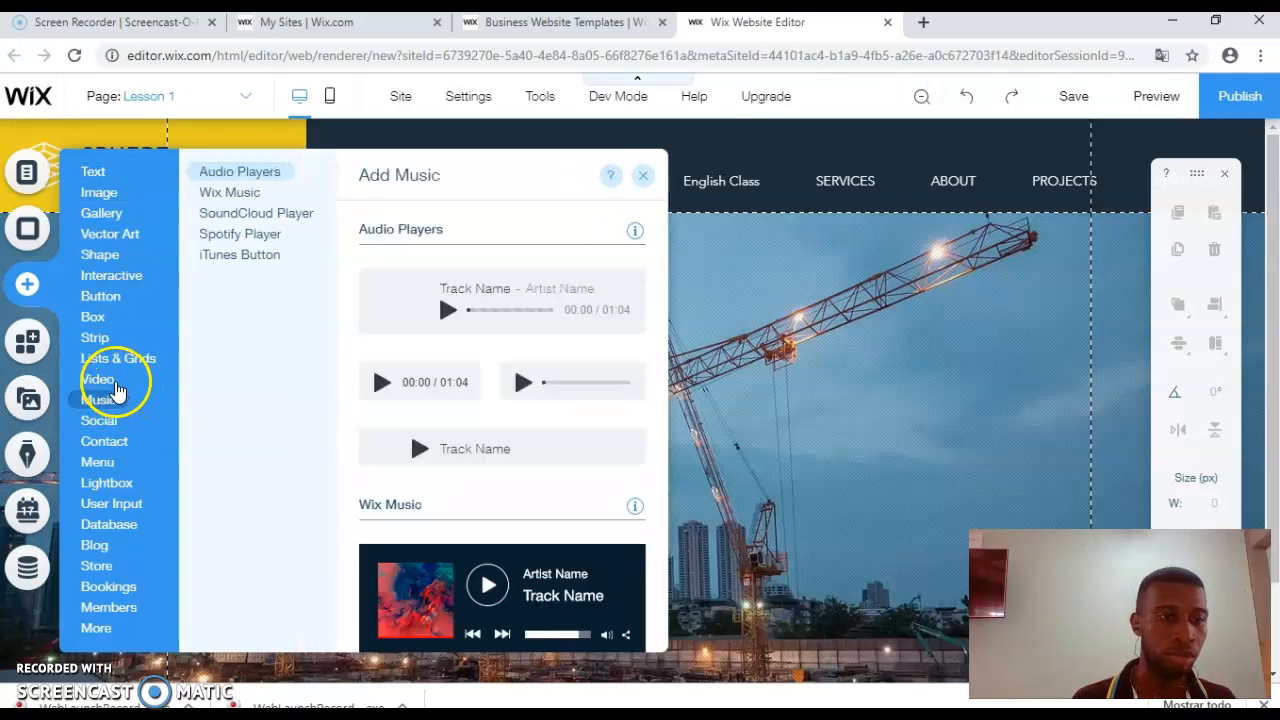
pyautogui.moveTo(113, 385)
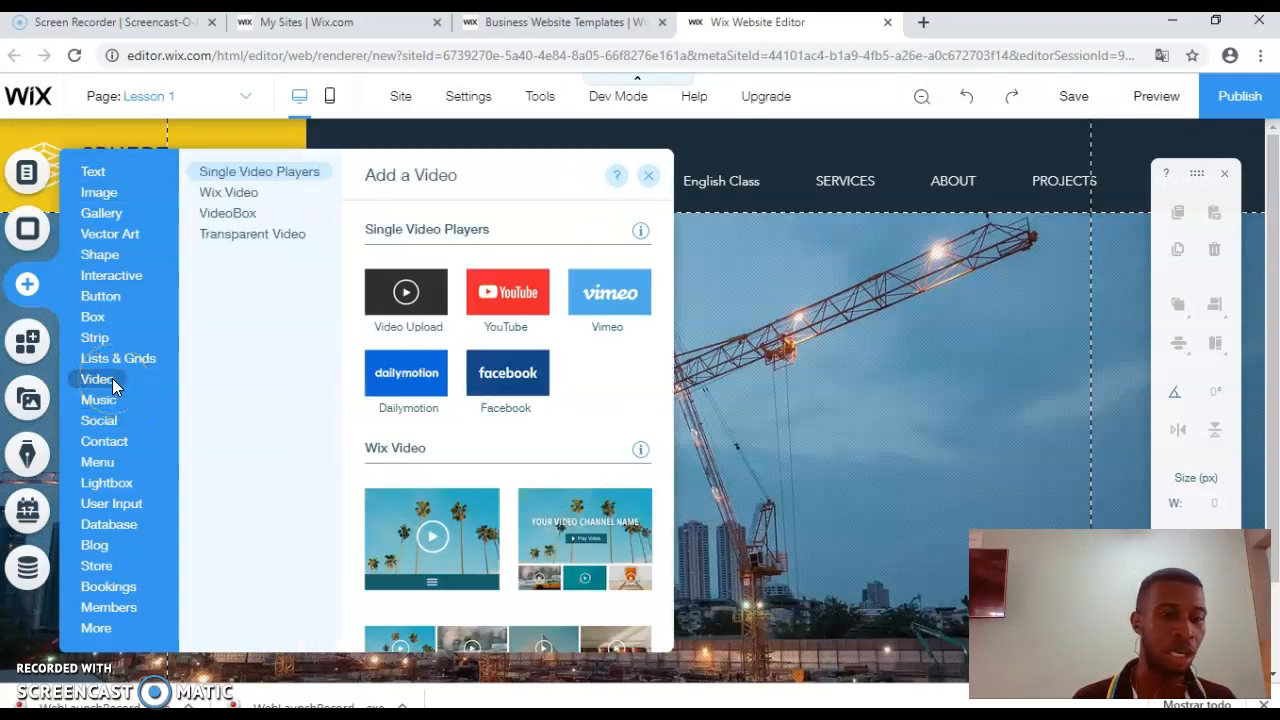
pyautogui.click(107, 306)
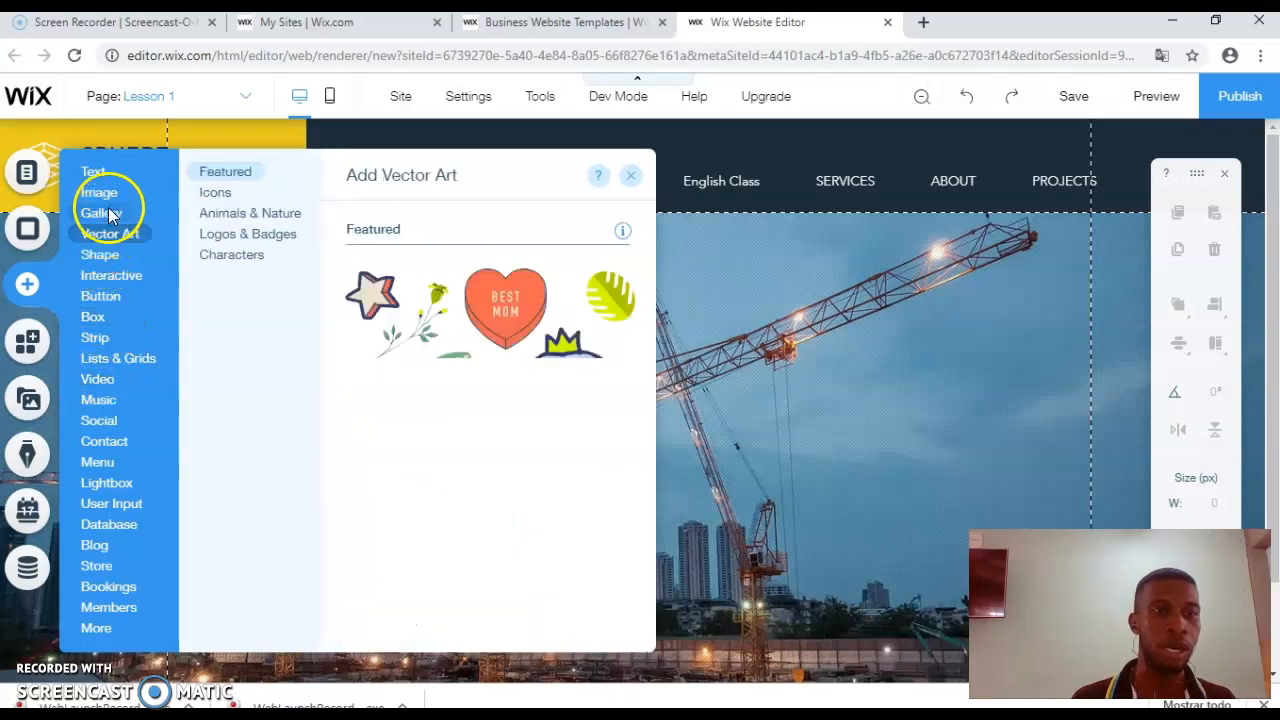
pyautogui.click(100, 194)
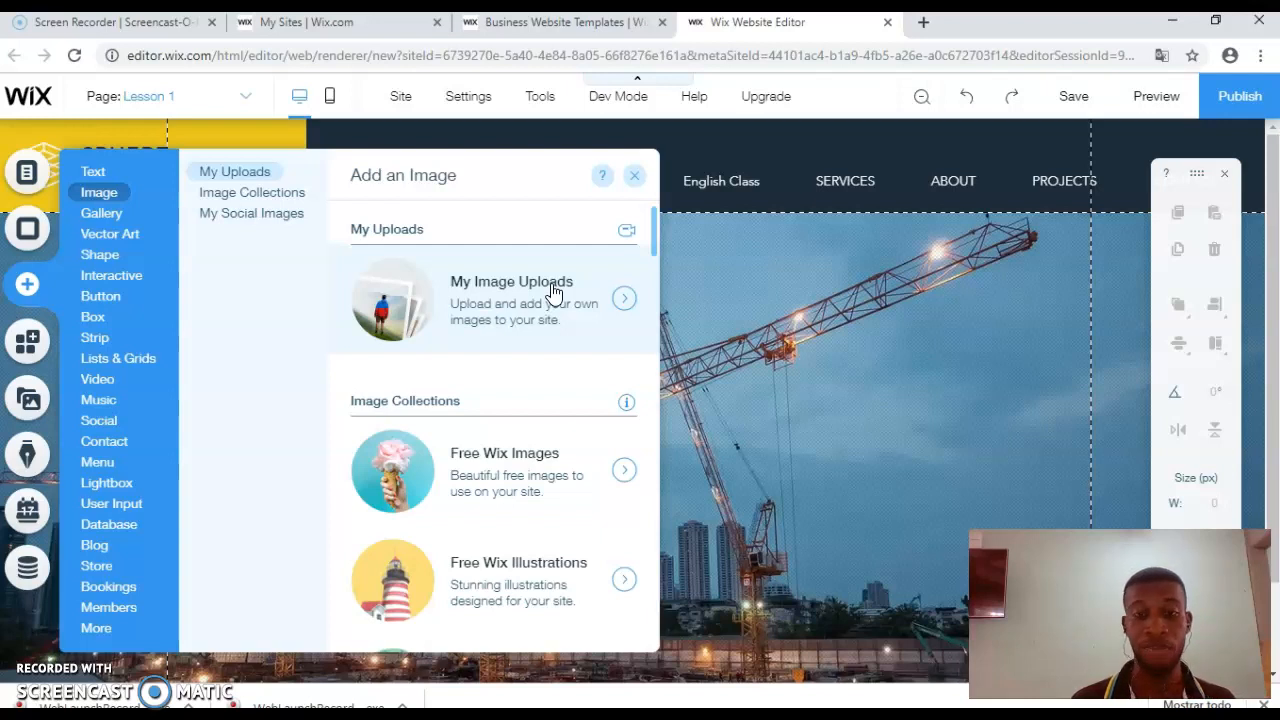
pyautogui.click(624, 301)
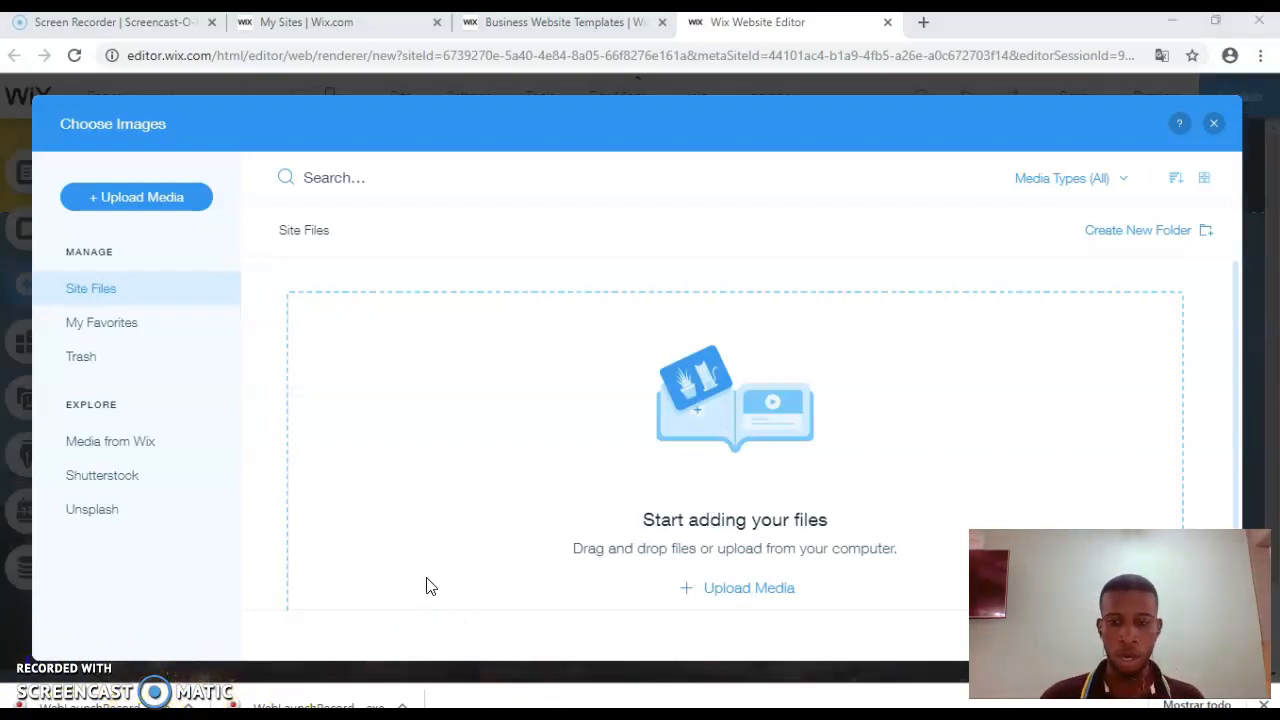
# Step: Upload the student's photo from the computer into the site's media files
pyautogui.click(747, 598)
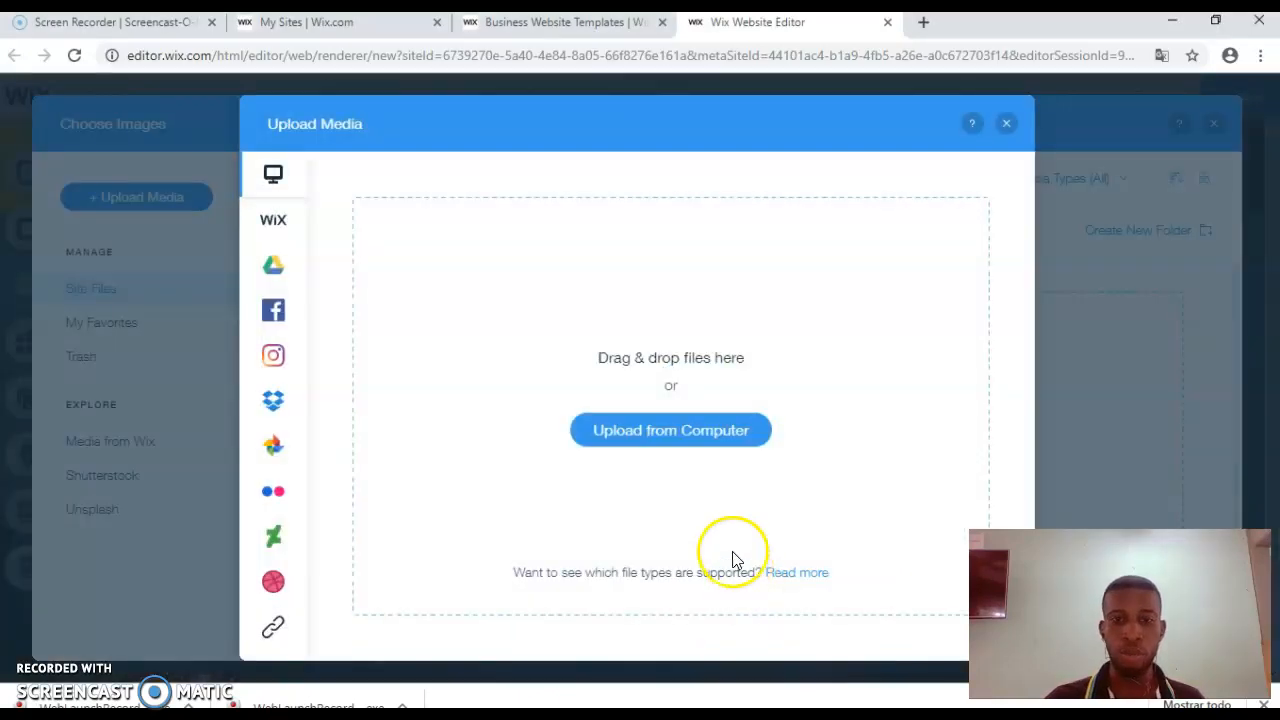
pyautogui.click(693, 450)
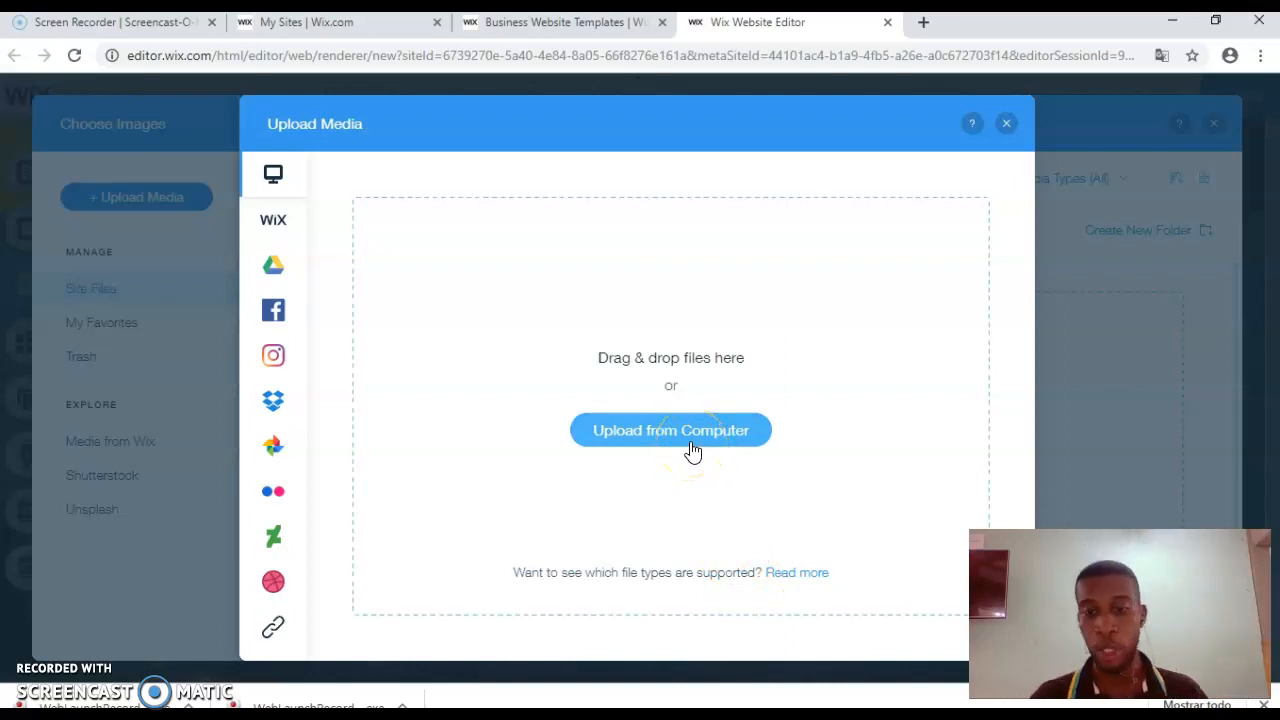
pyautogui.click(693, 450)
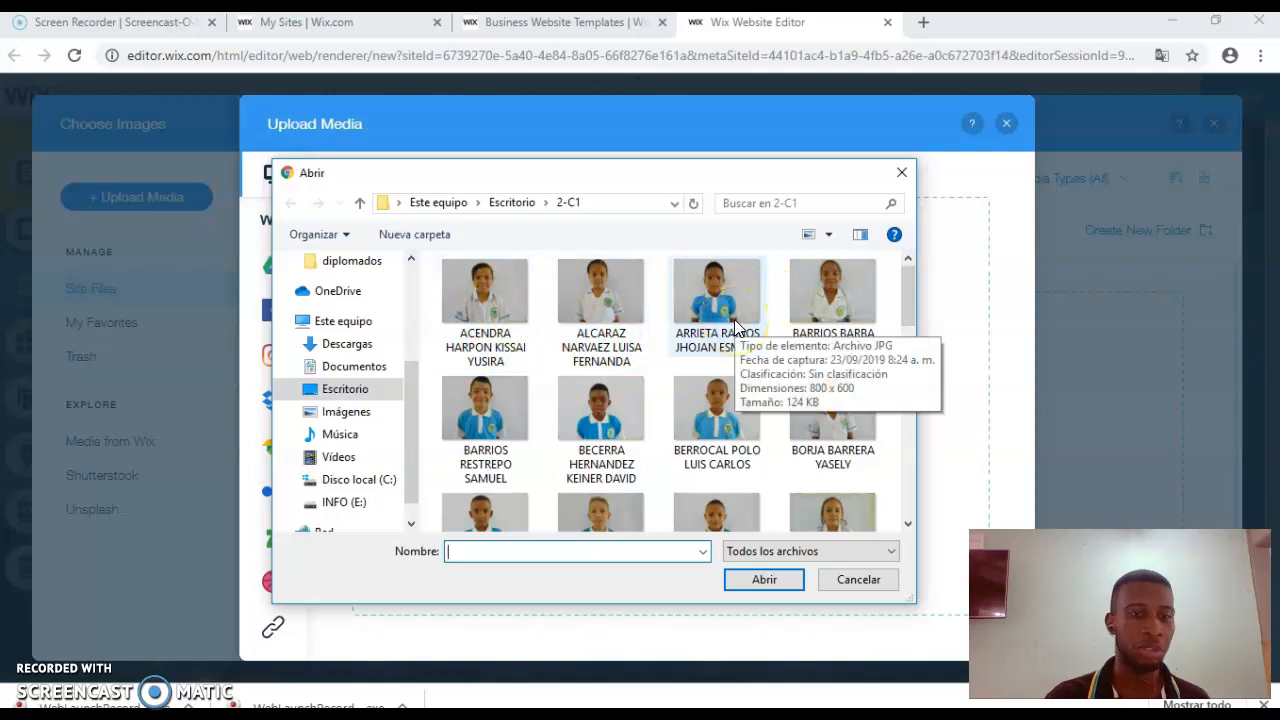
pyautogui.doubleClick(717, 300)
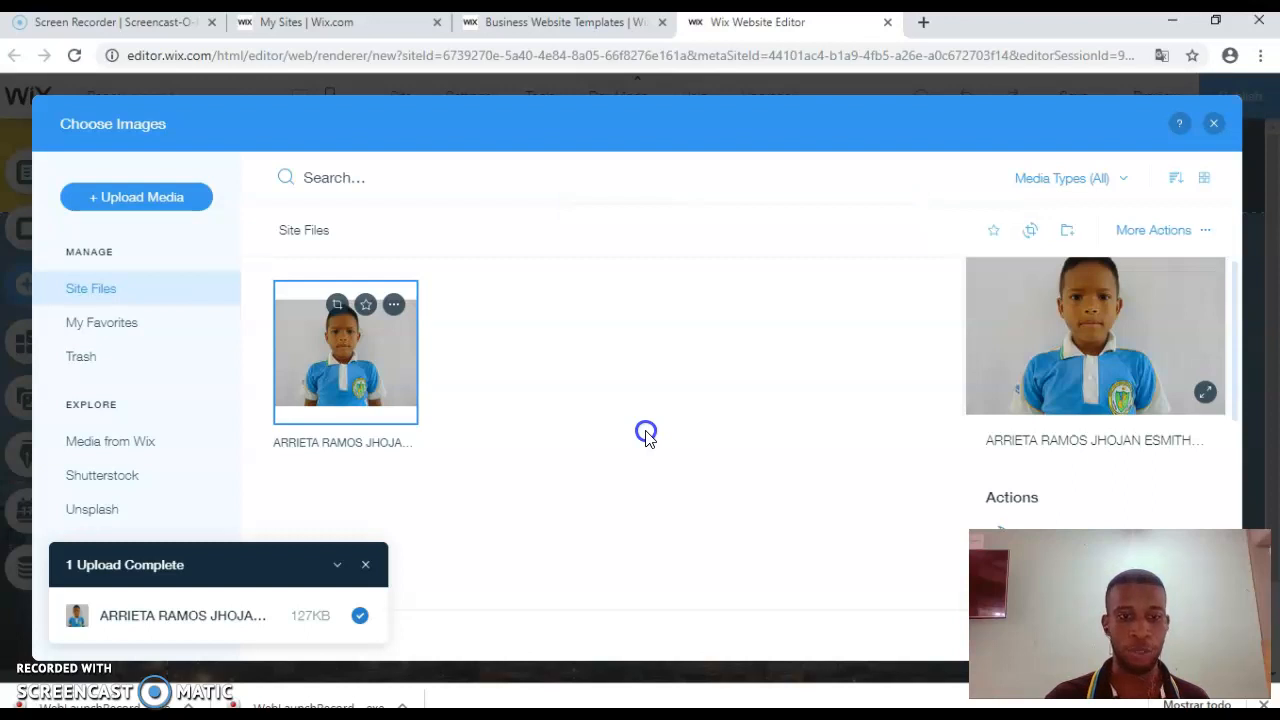
# Step: Dismiss the upload-complete notice, close the image library and start saving the site
pyautogui.click(365, 565)
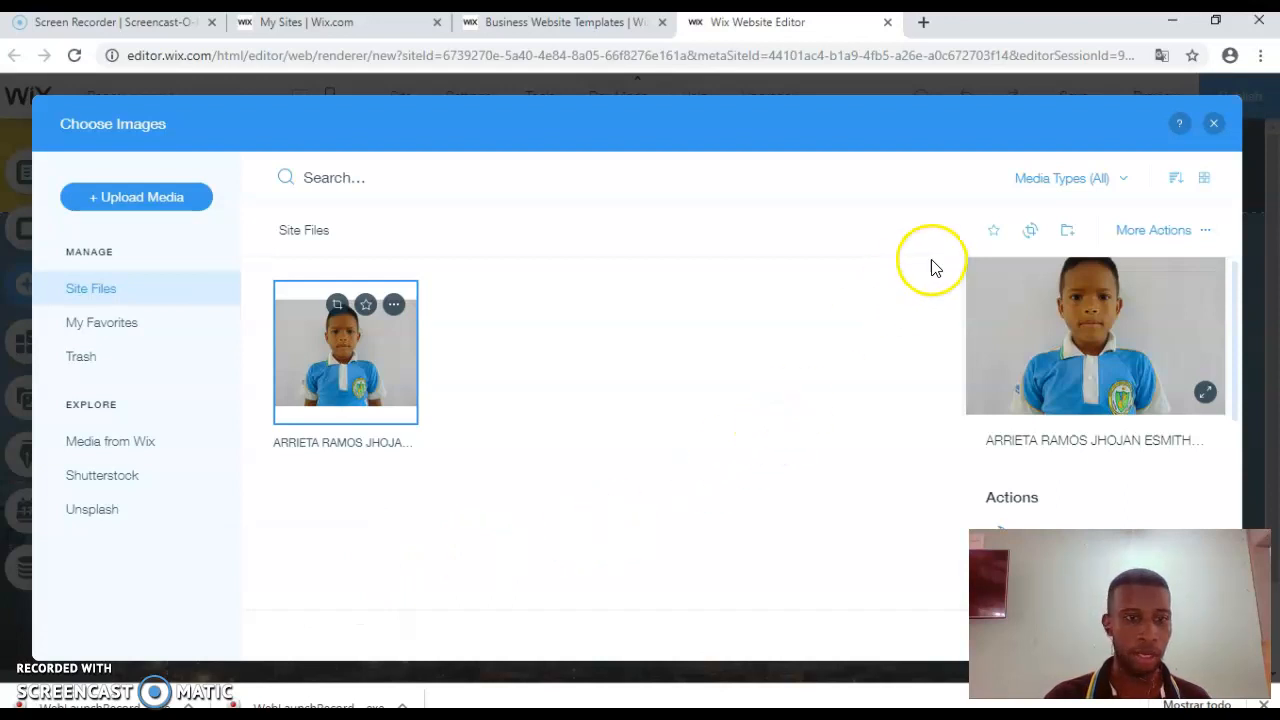
pyautogui.click(1214, 126)
pyautogui.click(808, 460)
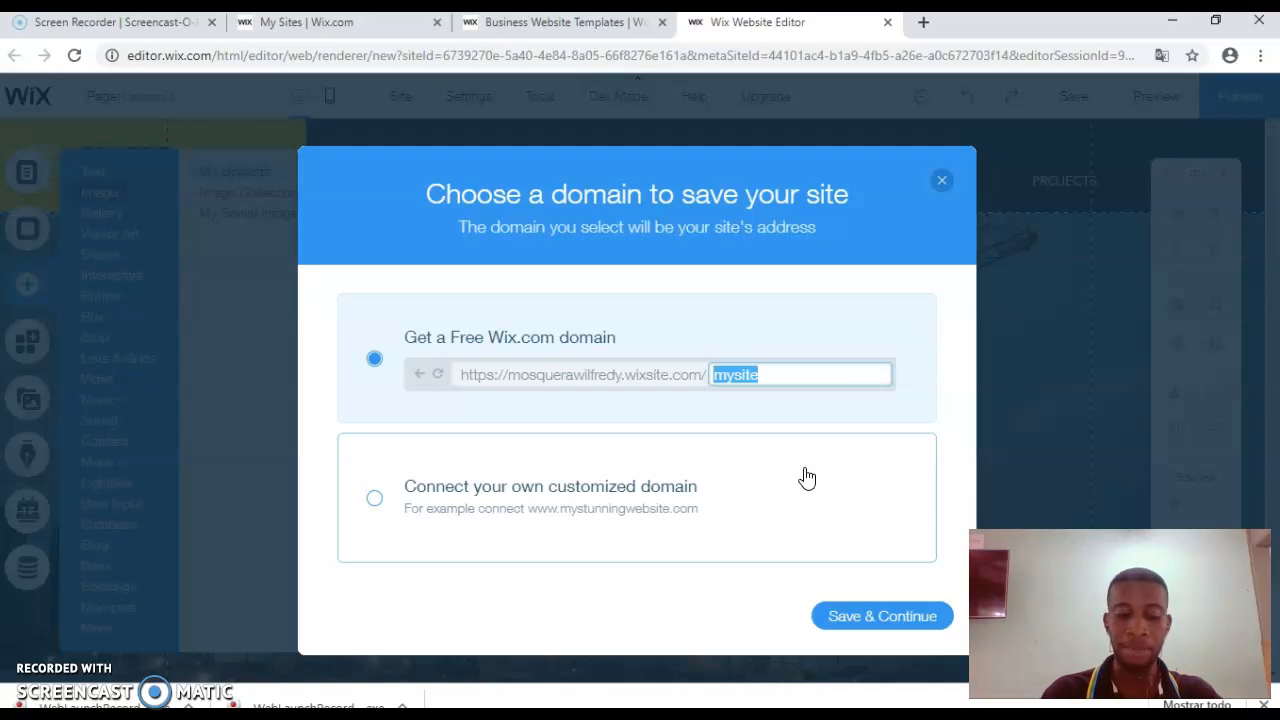
# Step: Save the site on the free Wix domain named 'English Class' instead of 'mysite'
pyautogui.write('E')
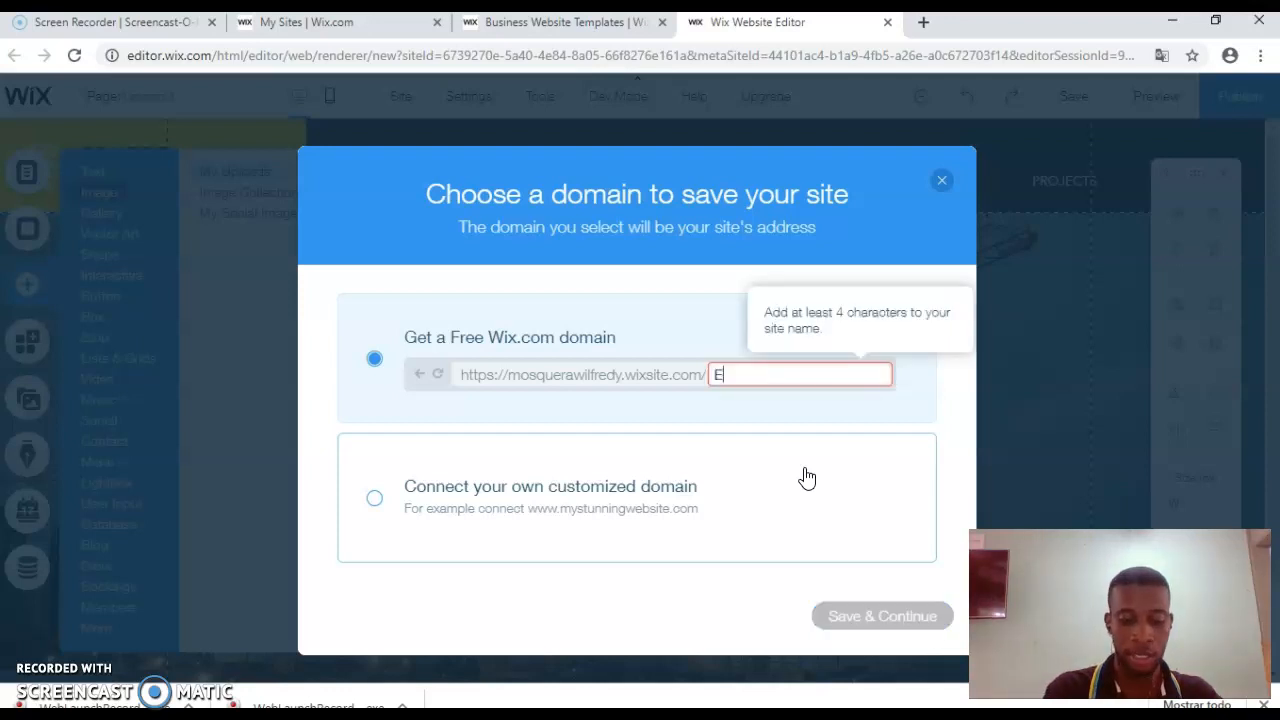
pyautogui.write('nglish Class')
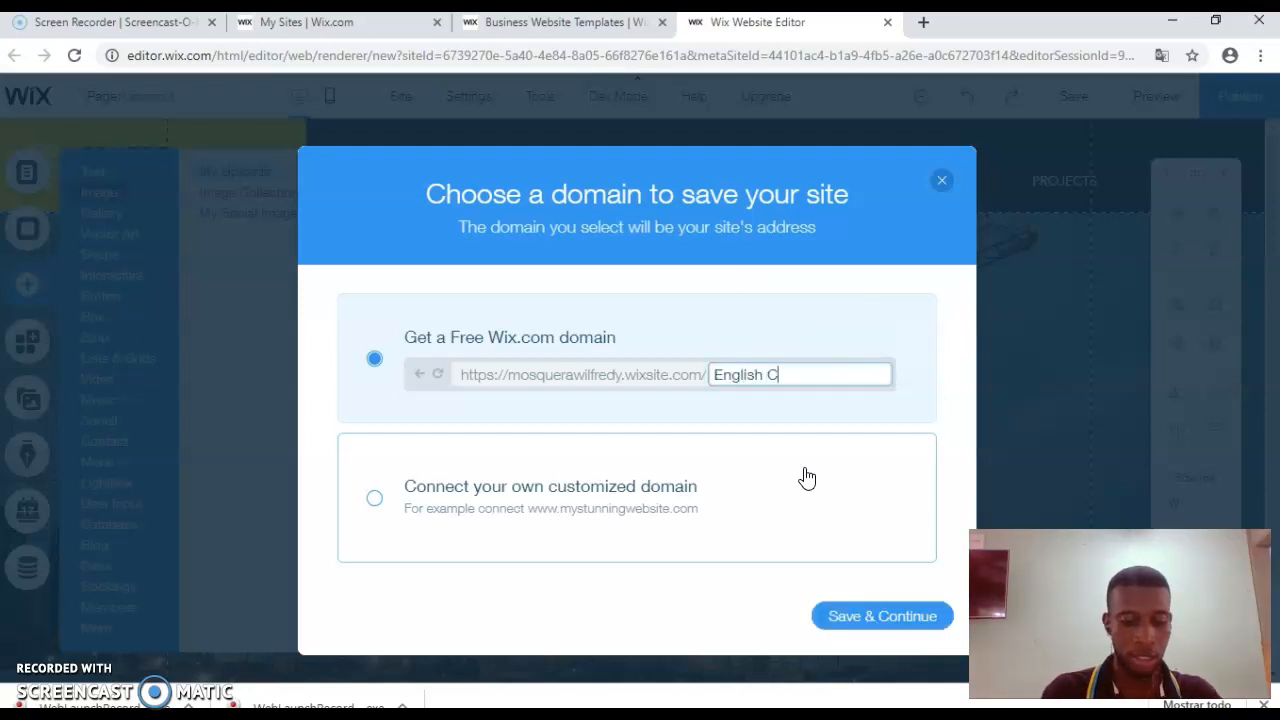
pyautogui.click(807, 488)
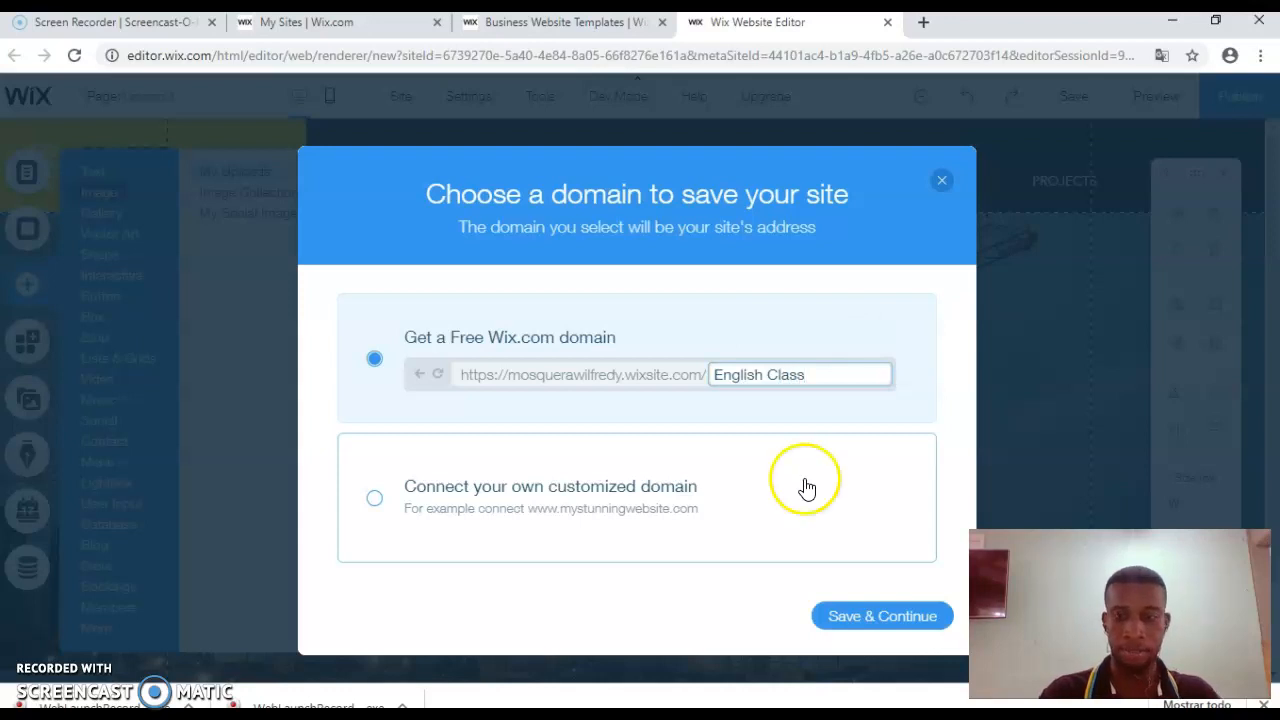
pyautogui.click(840, 621)
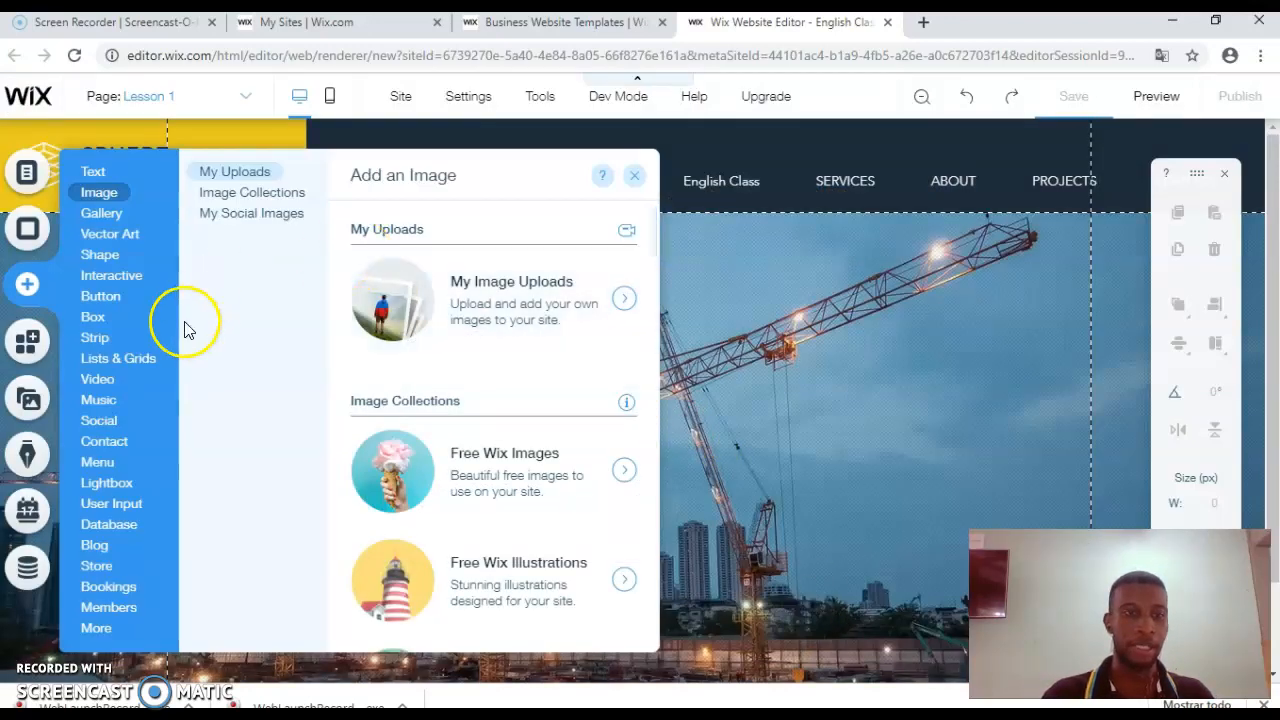
pyautogui.click(106, 390)
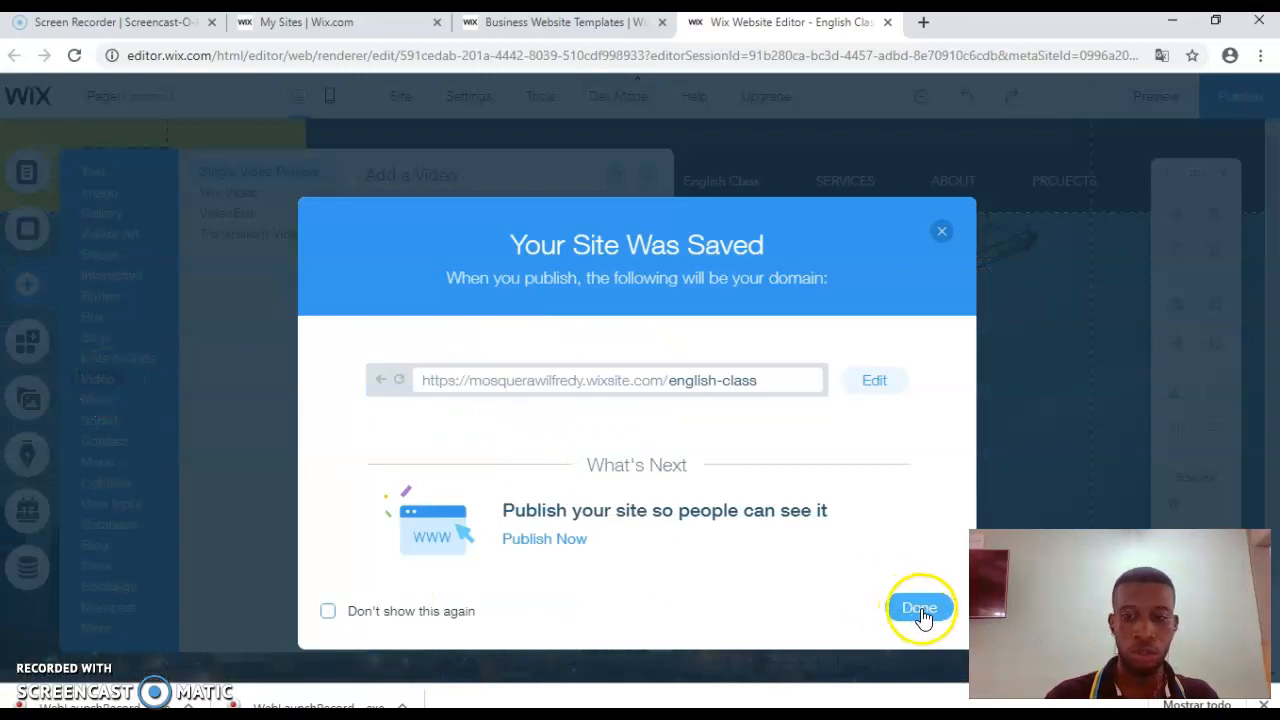
# Step: Dismiss the save confirmation and add a YouTube single video player to the Lesson 1 page
pyautogui.click(919, 610)
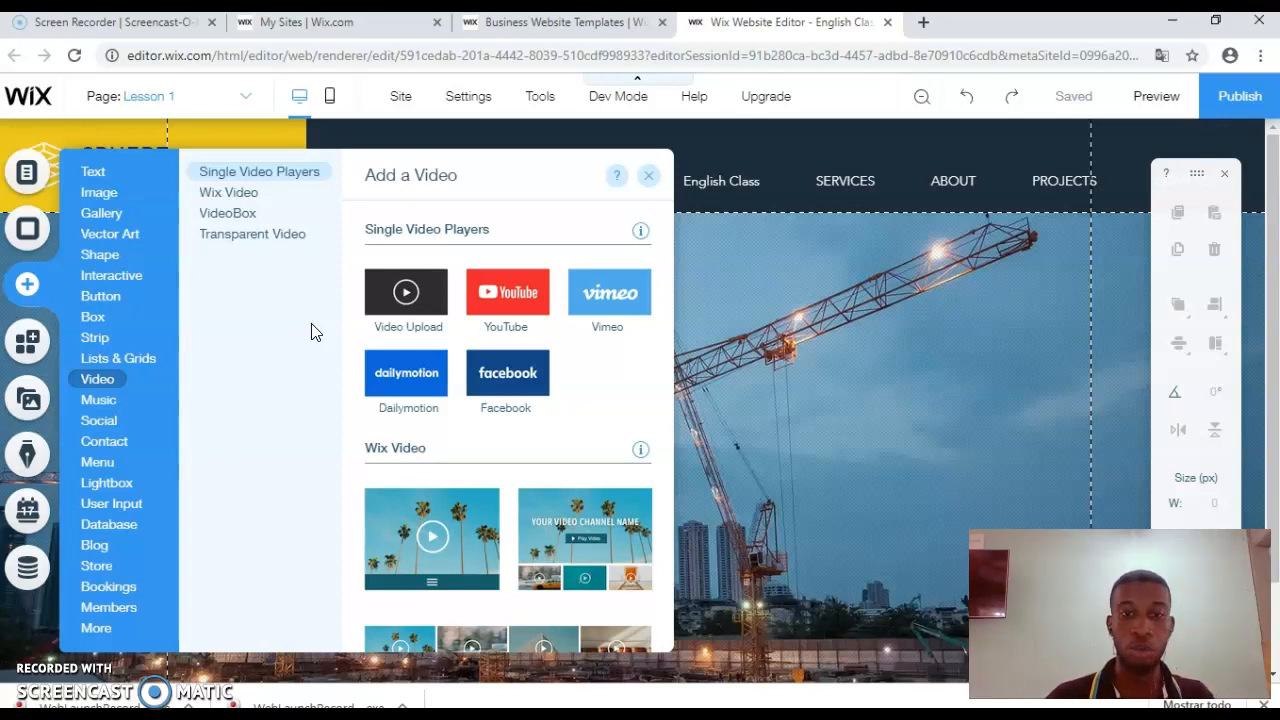
pyautogui.click(505, 296)
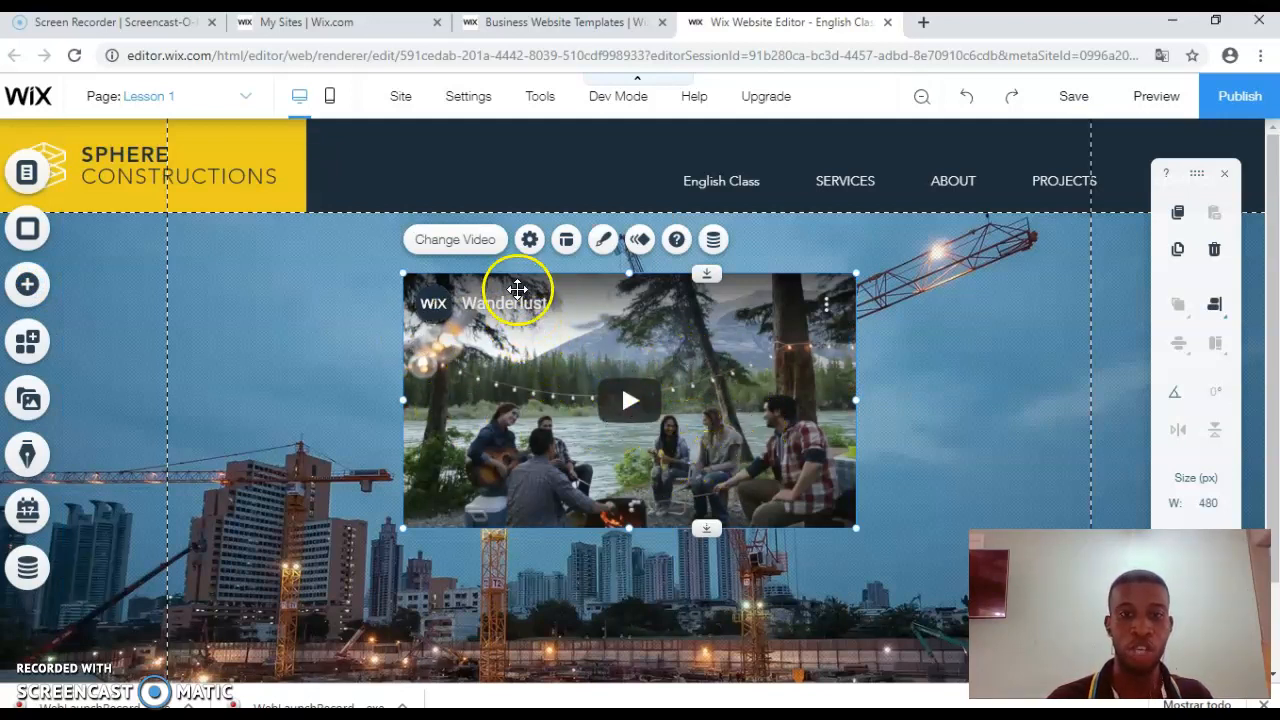
pyautogui.click(475, 242)
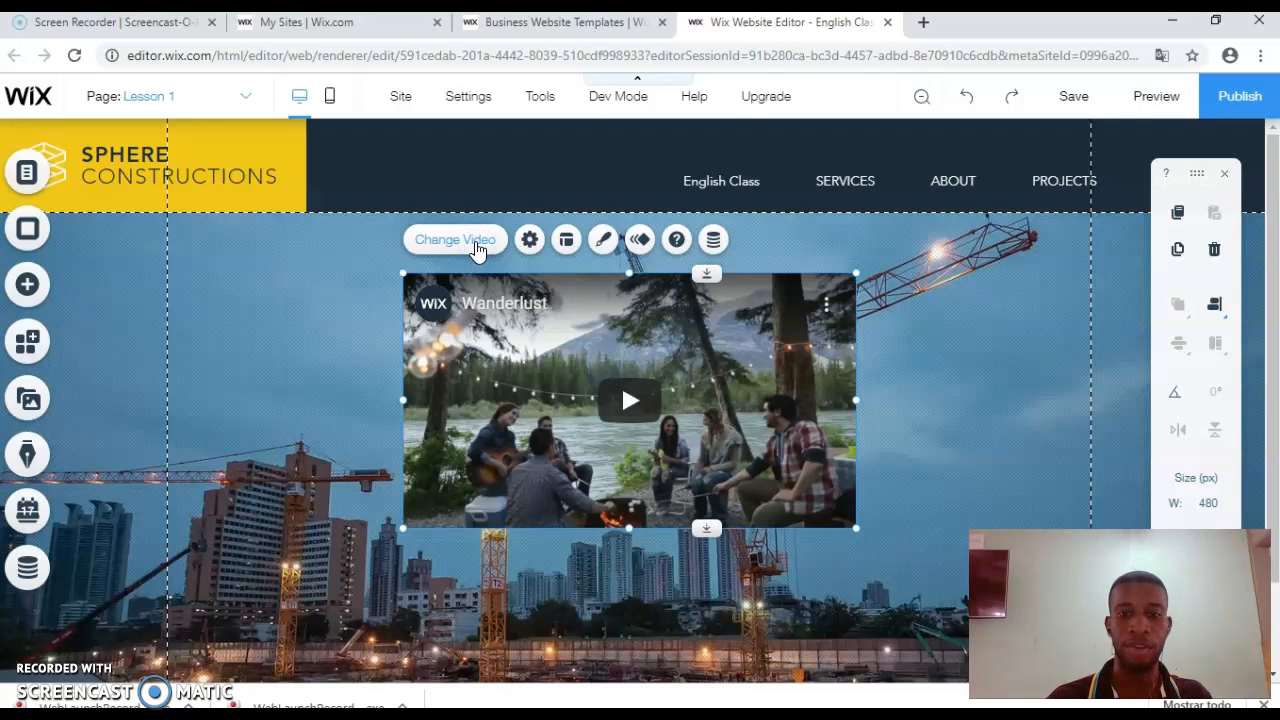
# Step: Search YouTube for 'tutorial' and swap the placeholder for the KASE.O tutorial video
pyautogui.click(475, 244)
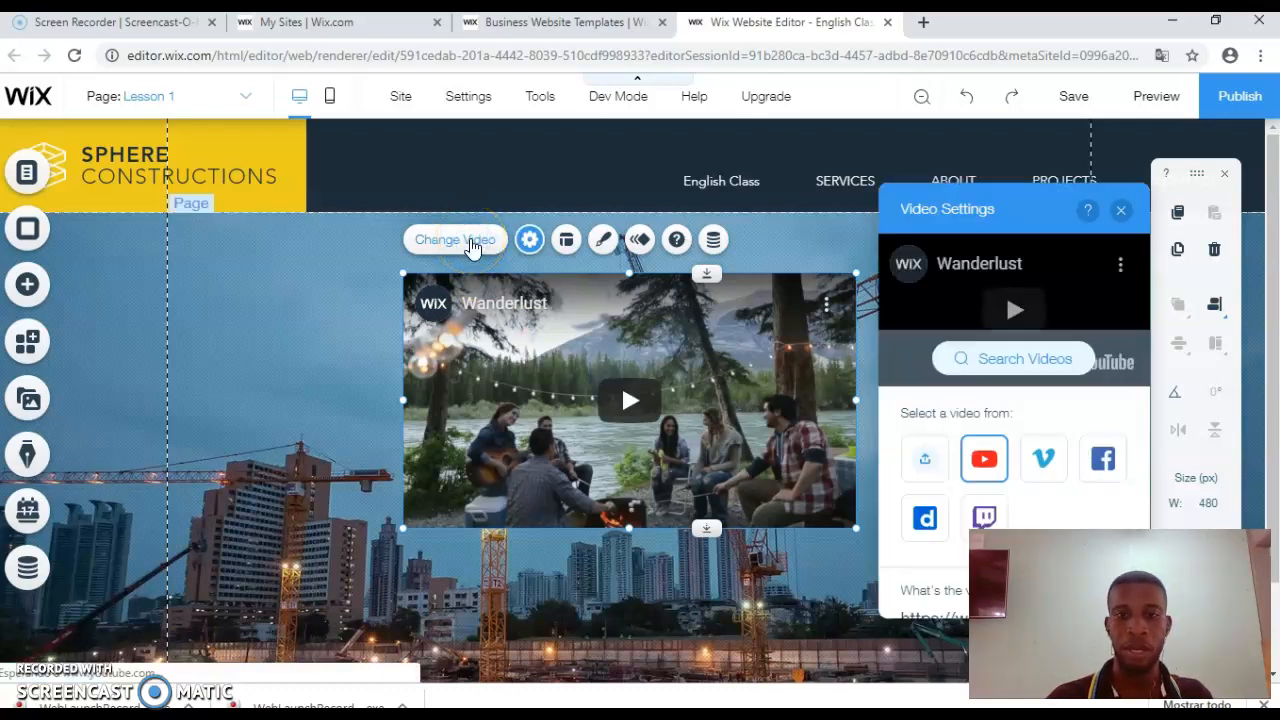
pyautogui.click(1001, 364)
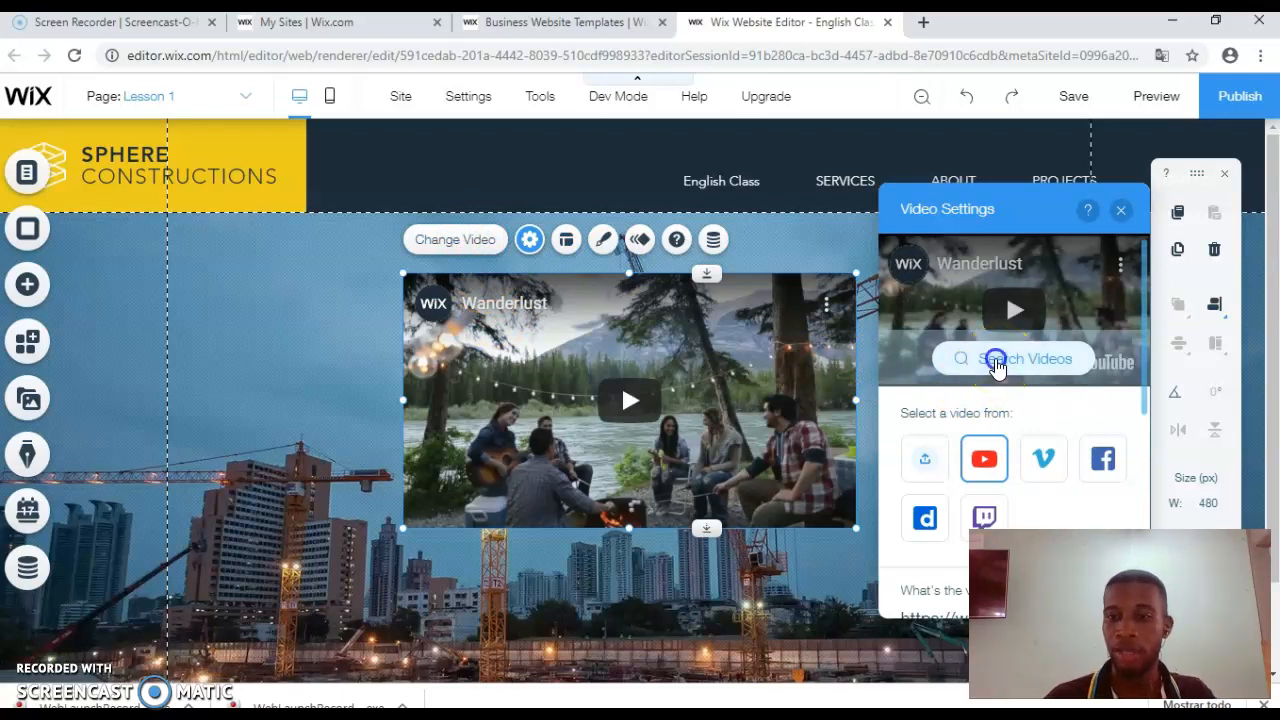
pyautogui.click(666, 293)
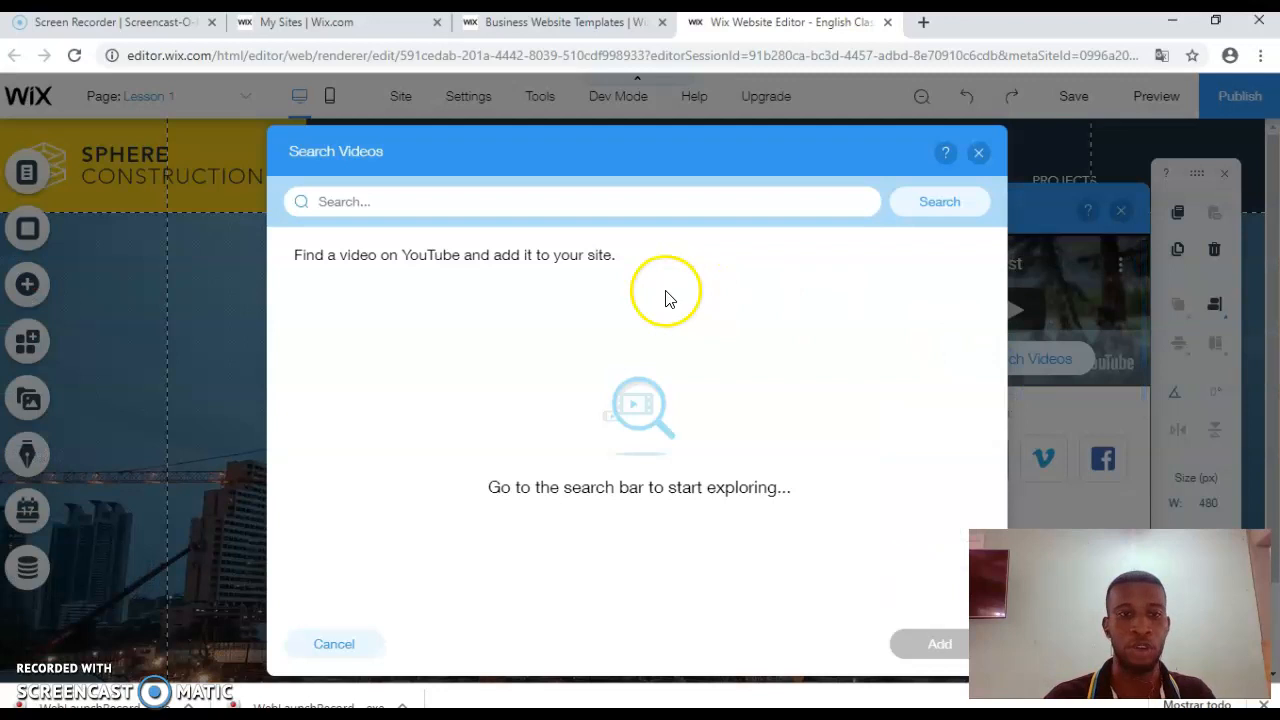
pyautogui.click(514, 201)
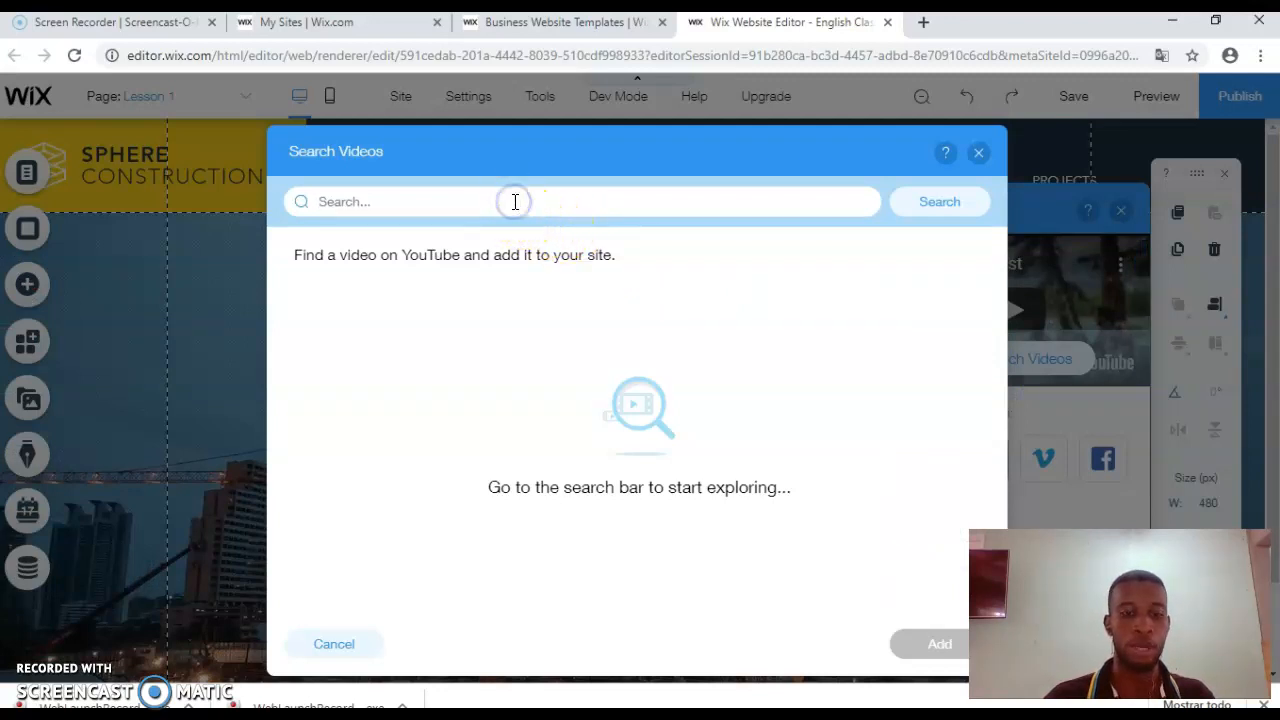
pyautogui.write('tutorial')
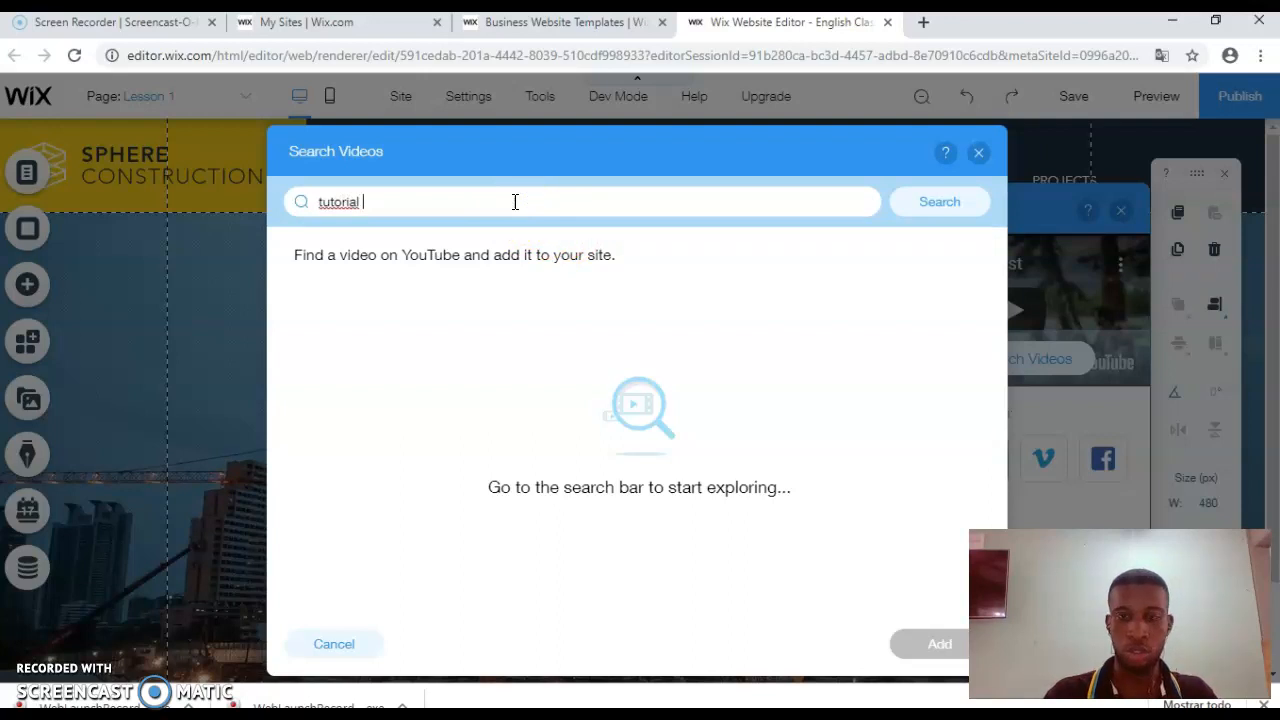
pyautogui.press('Return')
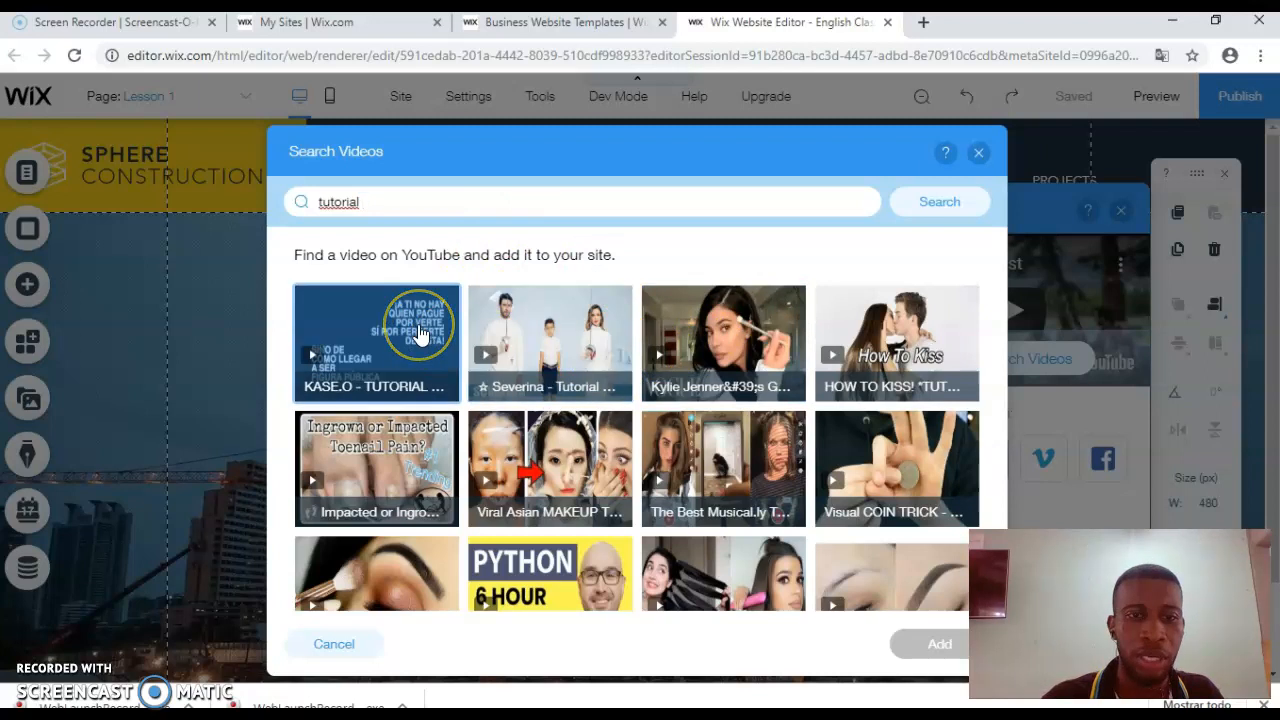
pyautogui.click(417, 325)
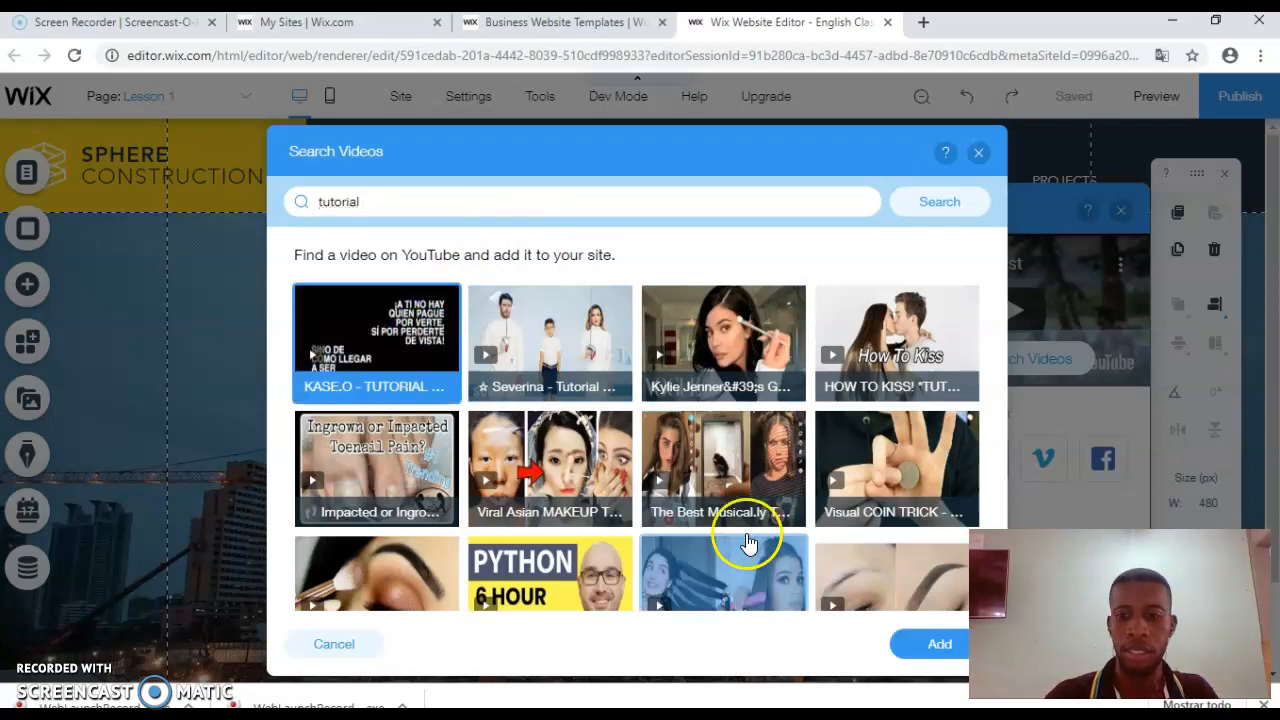
pyautogui.click(913, 645)
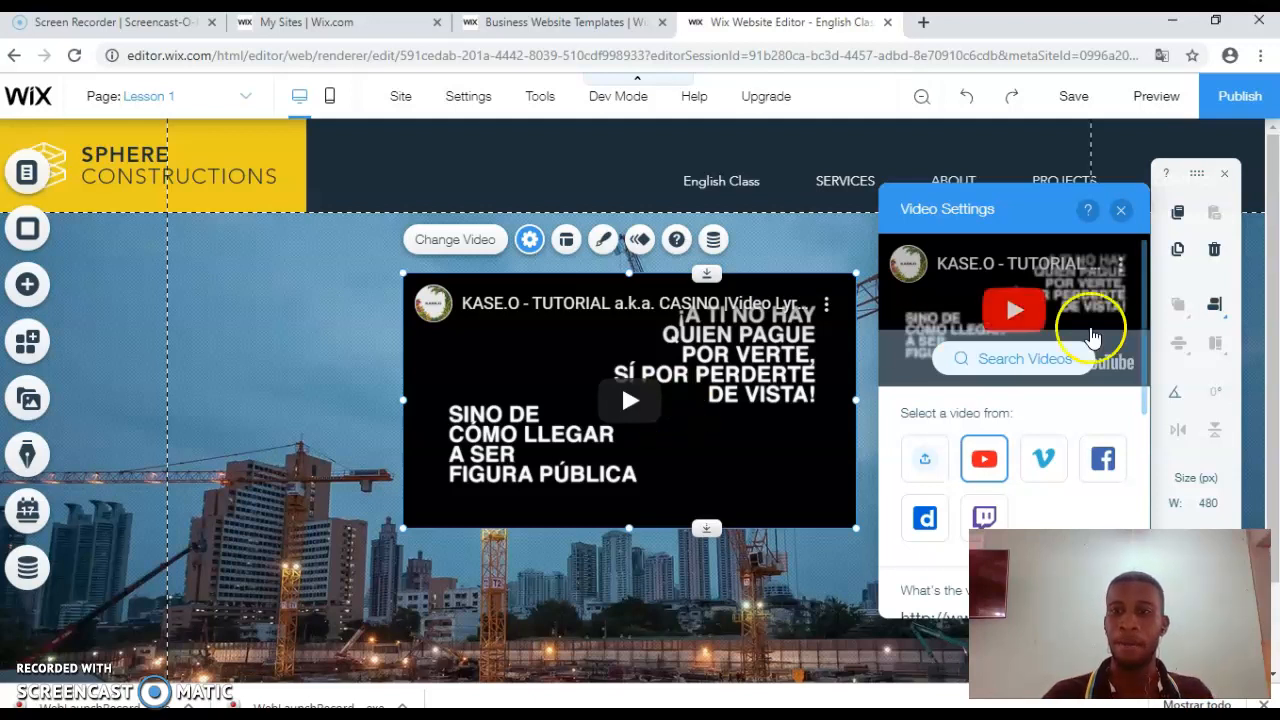
# Step: Save the site with the new Lesson 1 video and dismiss the changes-saved confirmation
pyautogui.scroll(-1, 1262, 246)
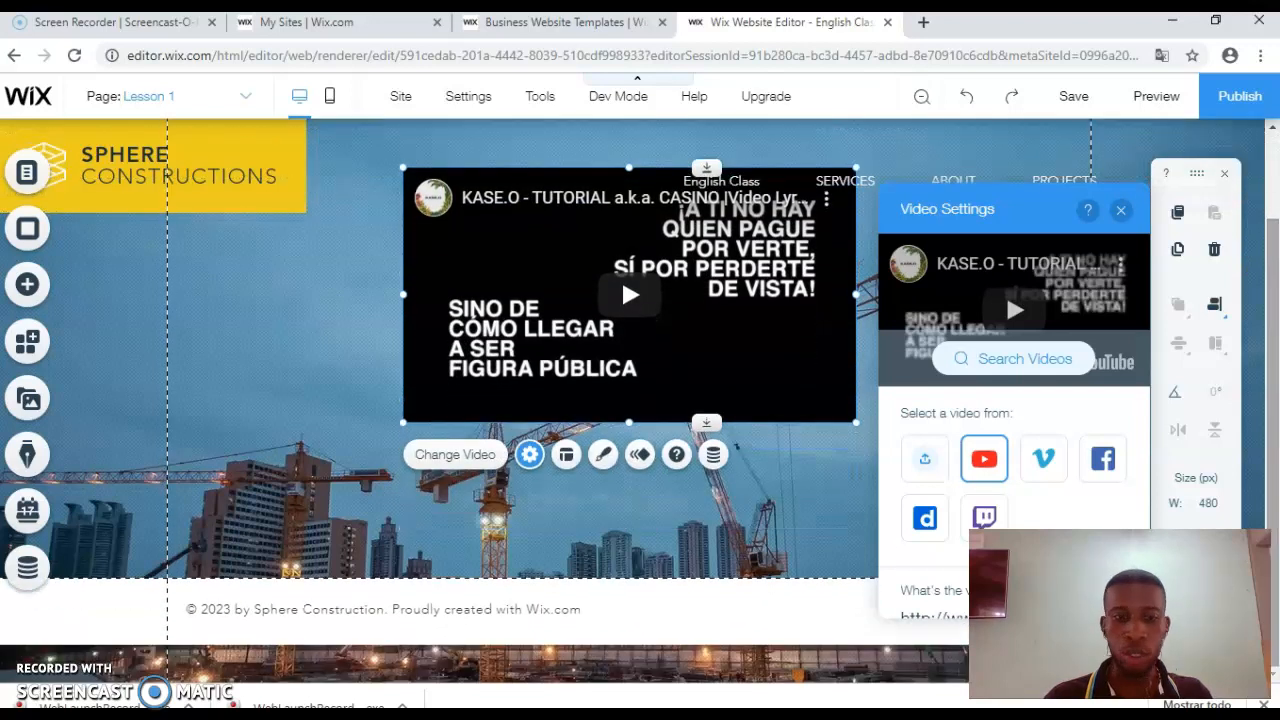
pyautogui.scroll(1, 621, 276)
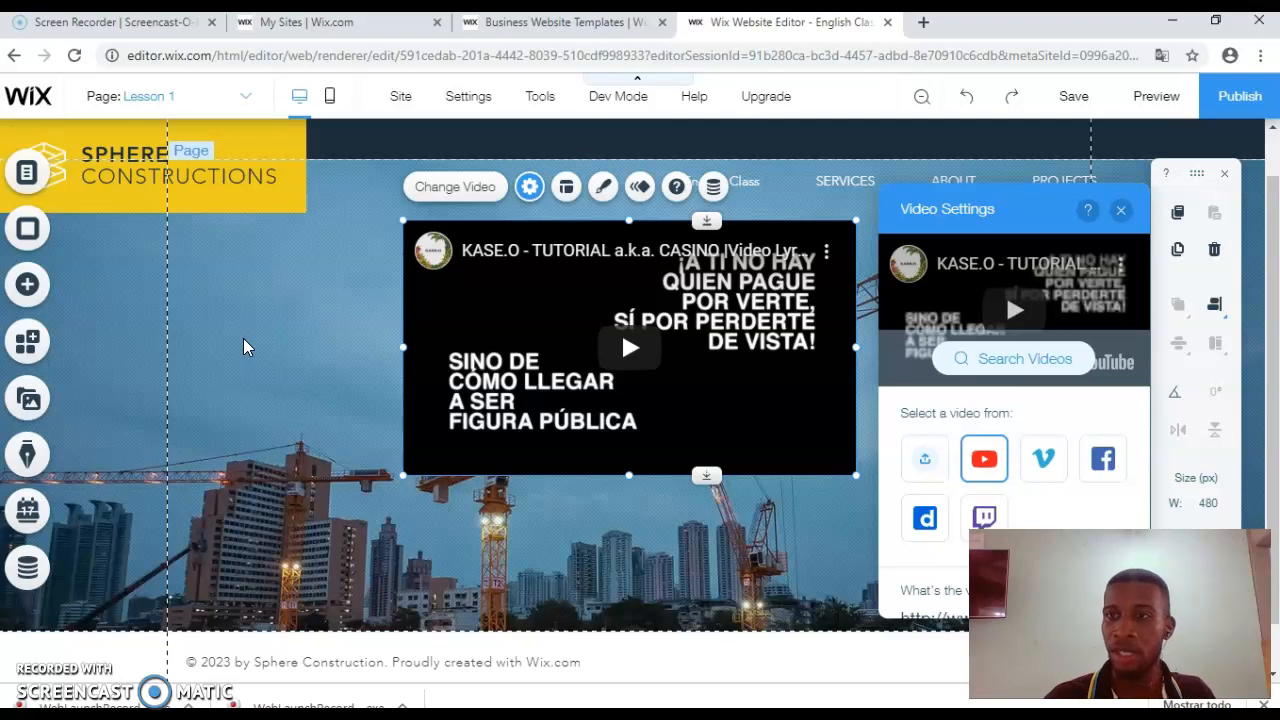
pyautogui.click(1067, 98)
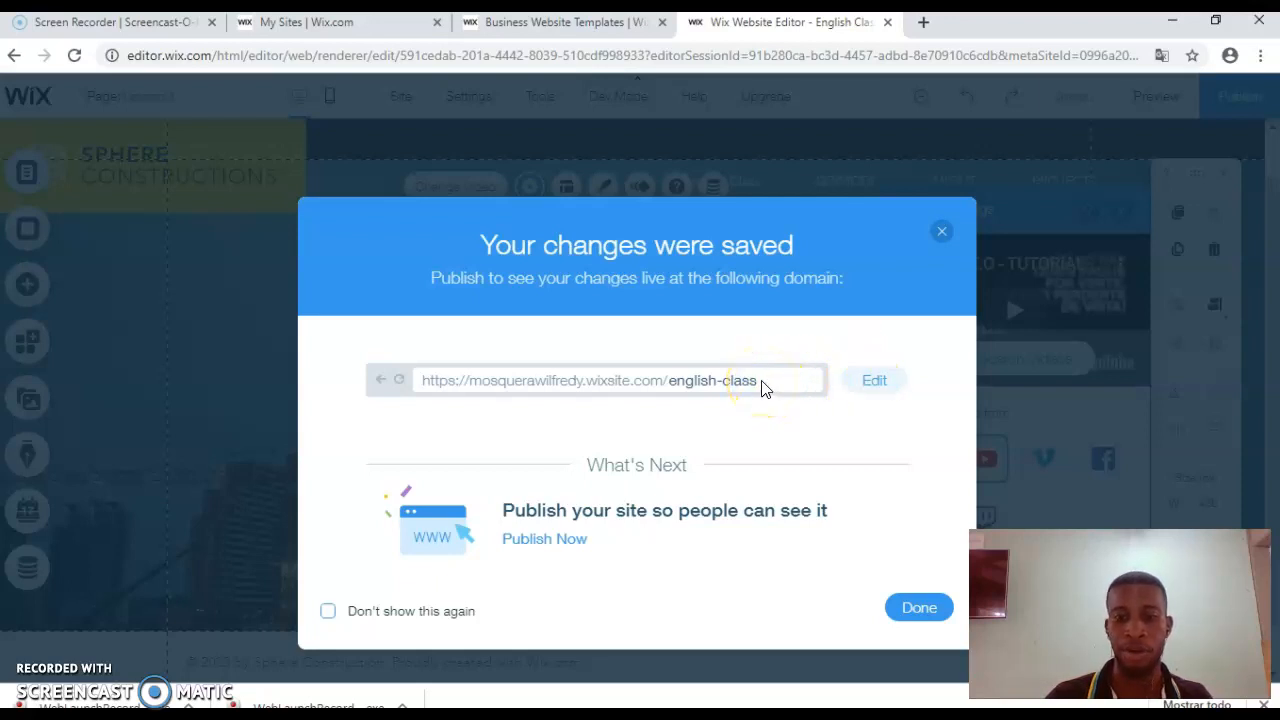
pyautogui.click(905, 610)
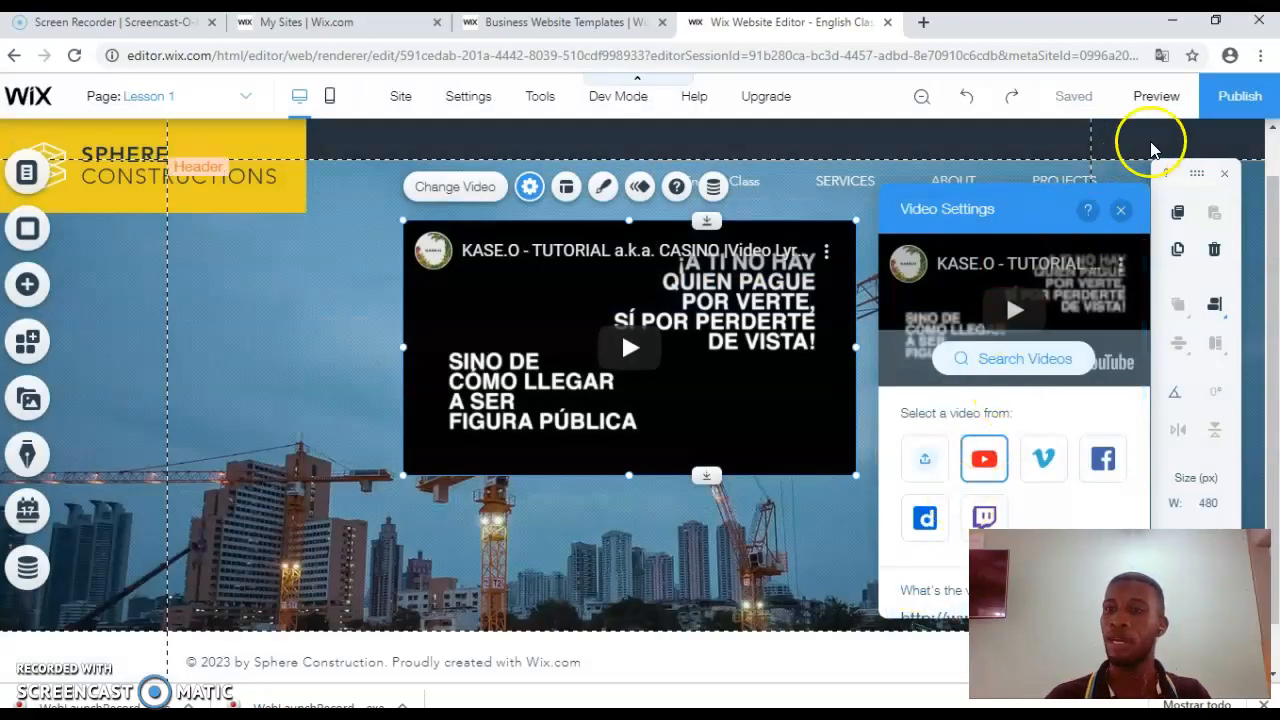
# Step: Publish the site live and close the Congratulations dialog
pyautogui.click(1227, 100)
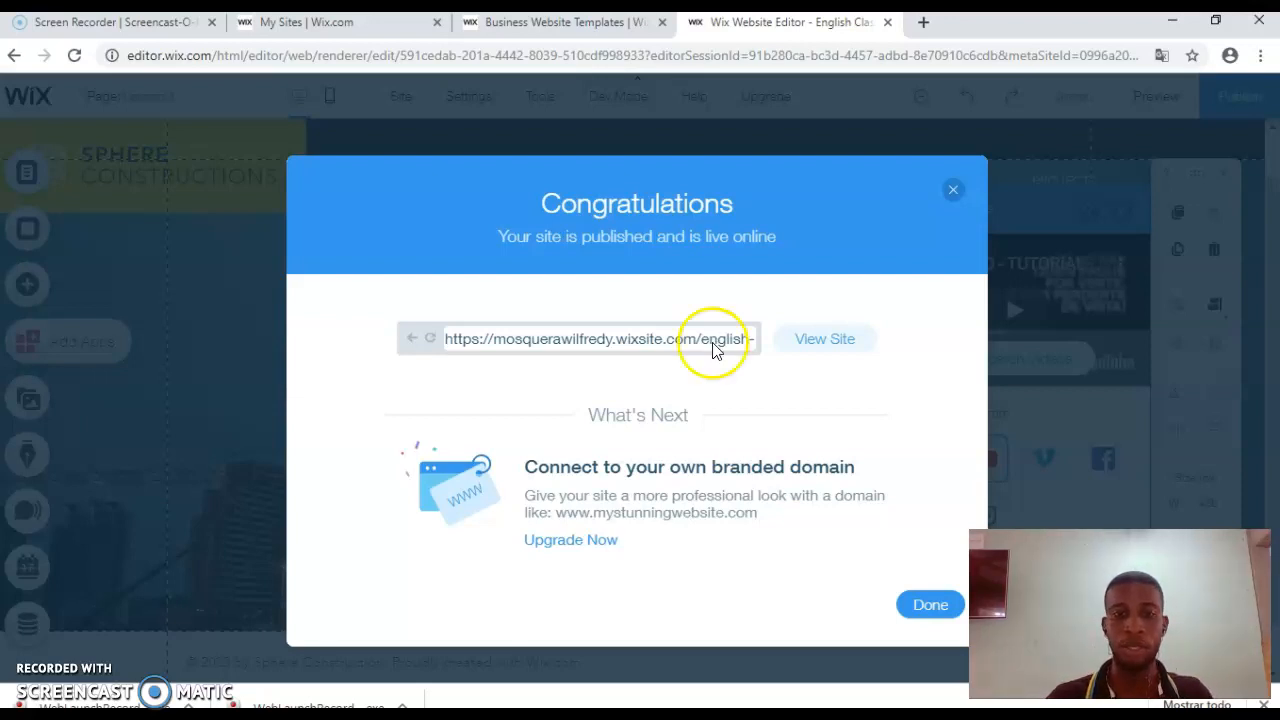
pyautogui.click(928, 607)
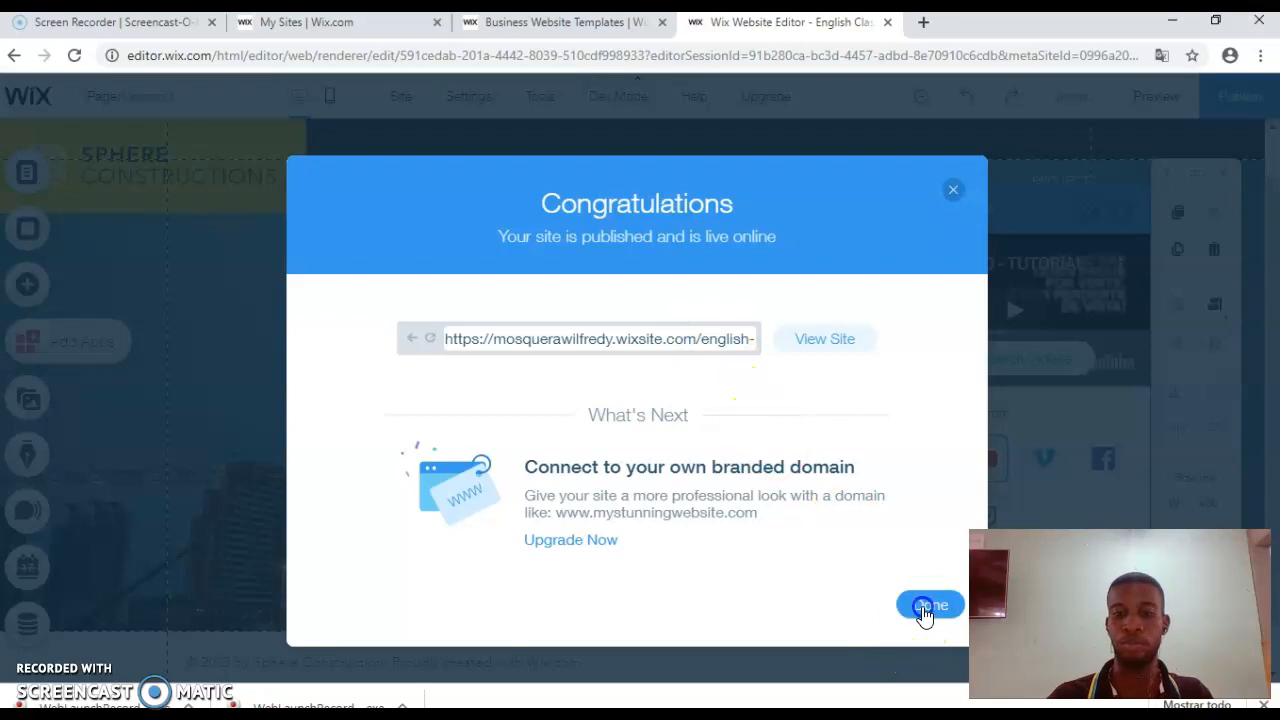